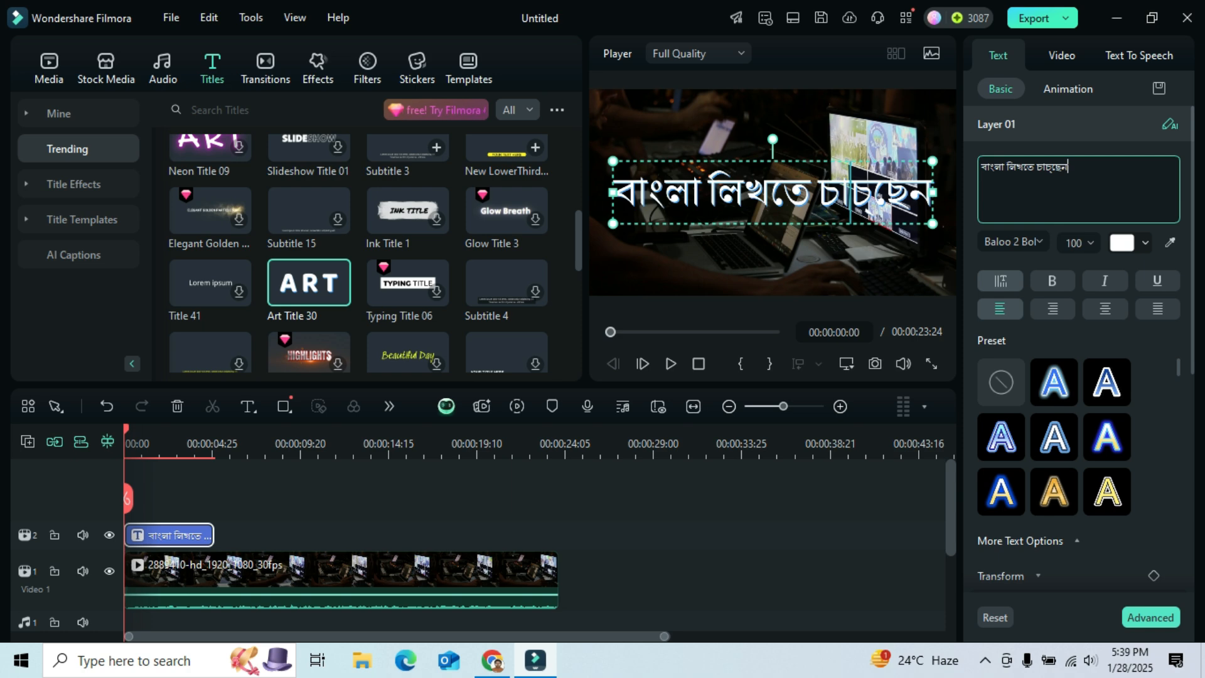
left_click(772, 260)
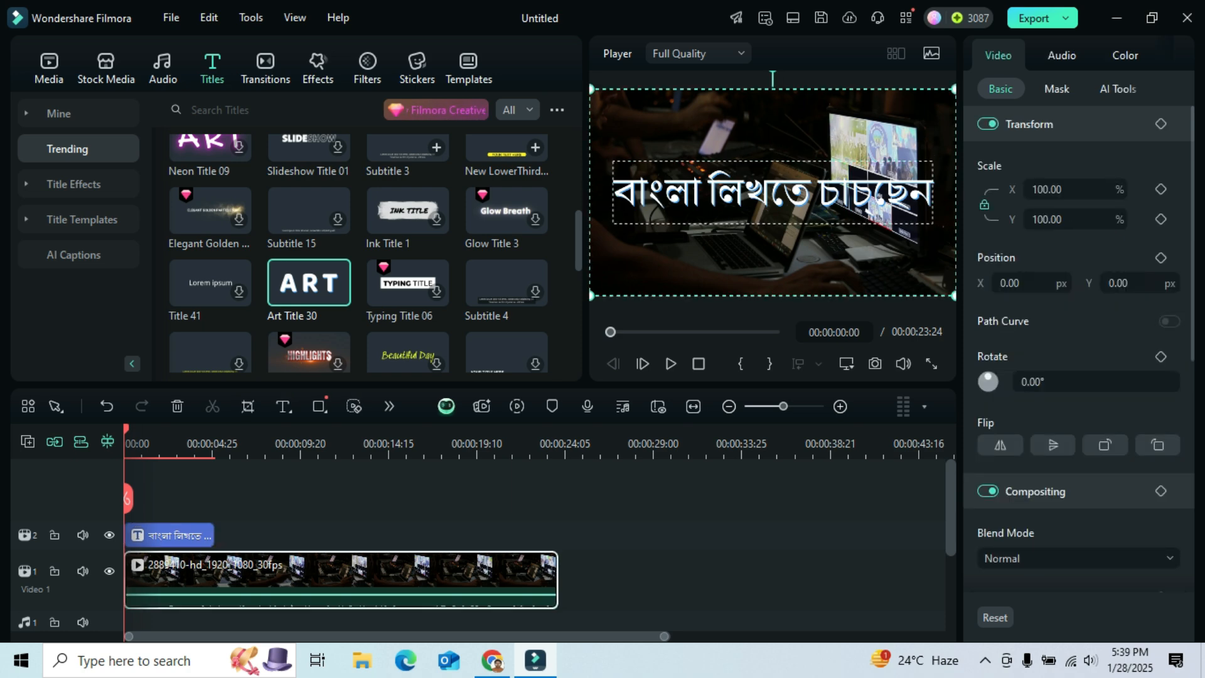
left_click(771, 193)
mouse_move(772, 194)
left_mouse_down()
mouse_move(750, 193)
mouse_move(774, 193)
left_mouse_up()
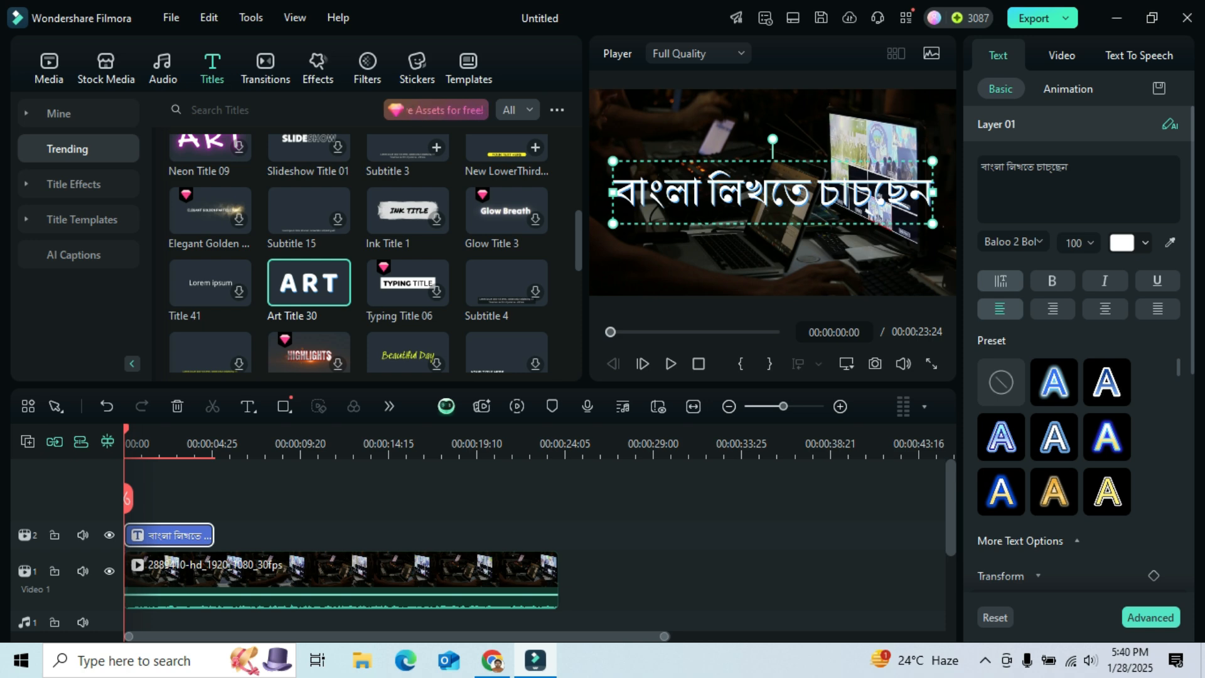
- Switch to the browser and search Google for sutonnymj
key("alt+Tab")
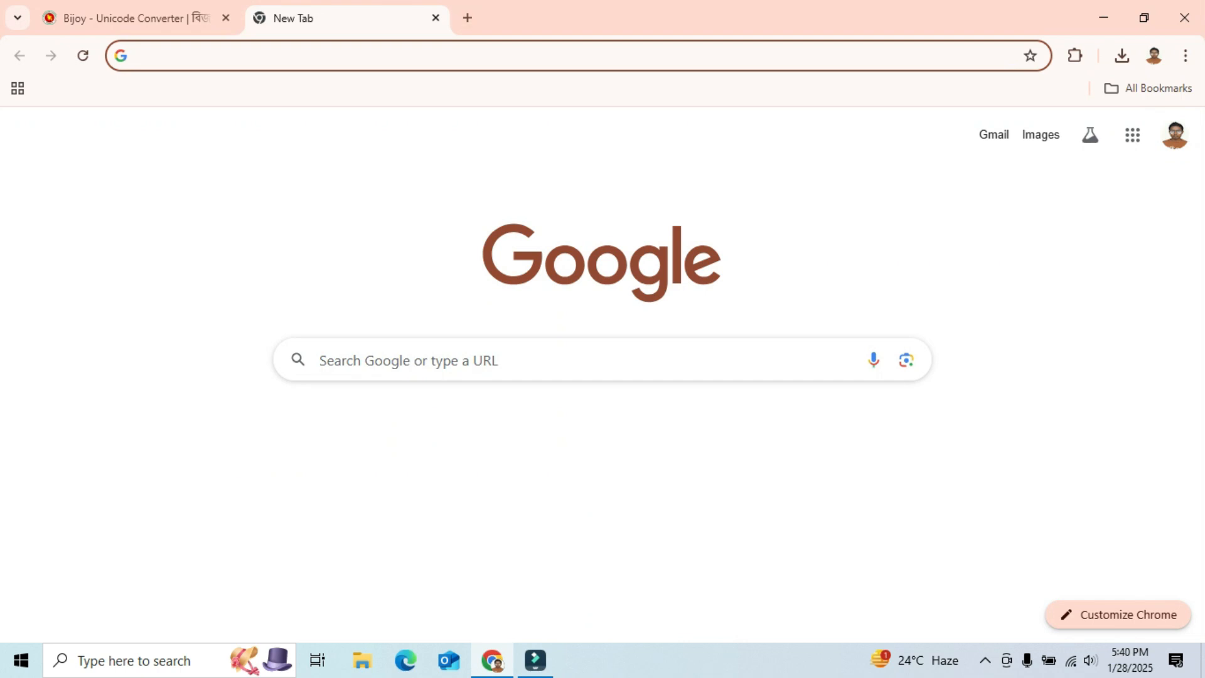
type("sutonnymj")
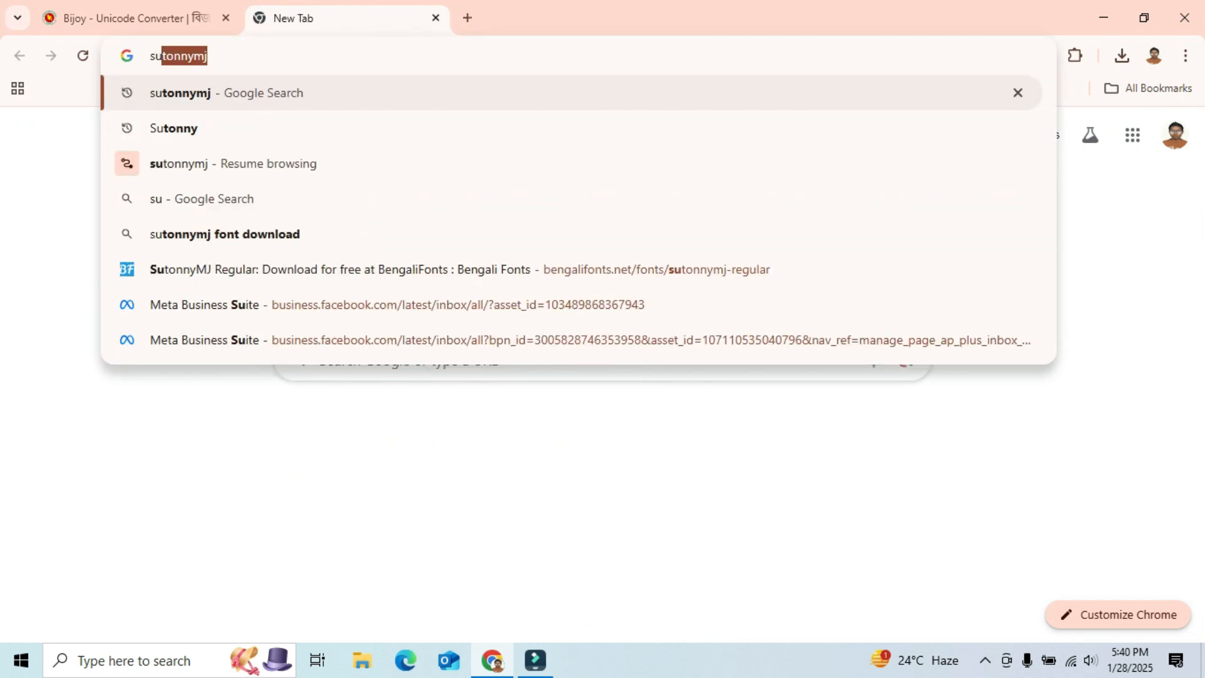
key("Right")
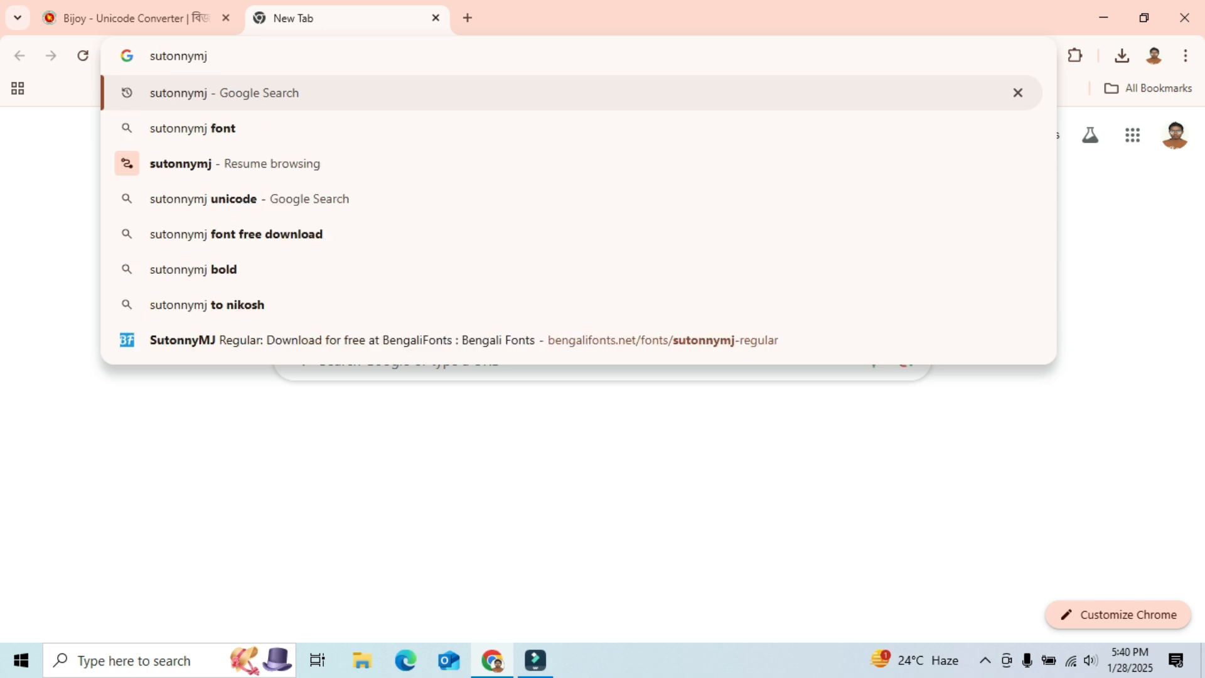
key("Return")
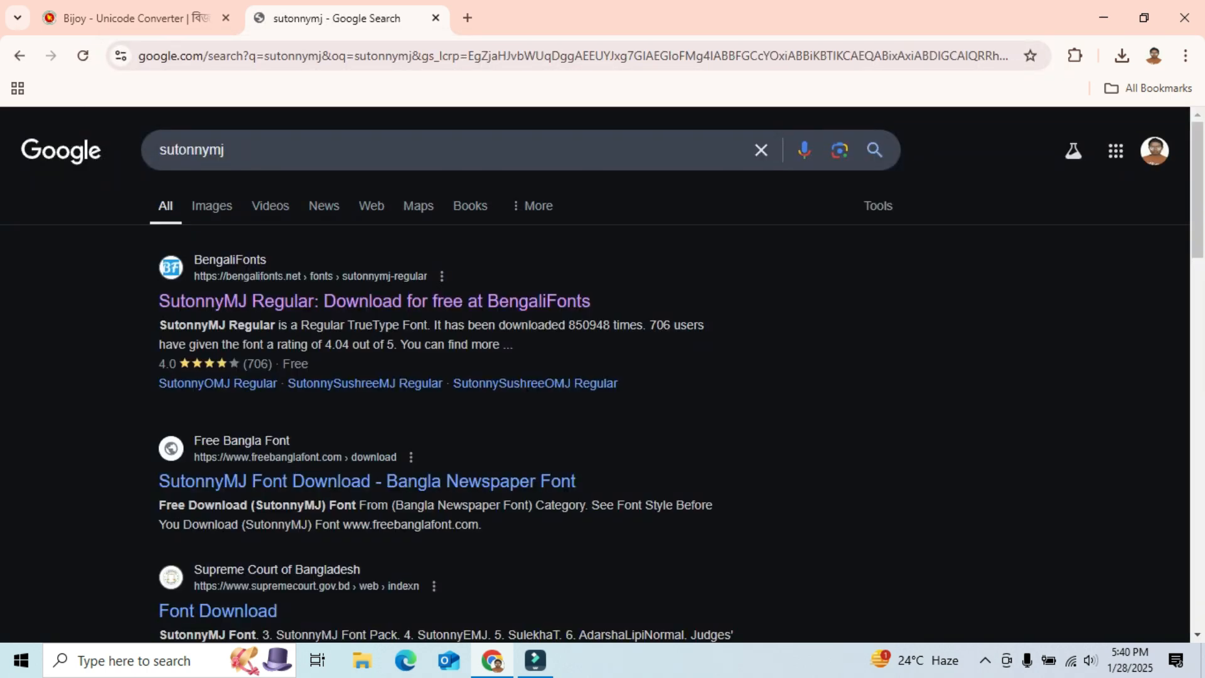
- Open the SutonnyMJ Regular result on BengaliFonts and download the font
scroll(464, 163, "down", 1)
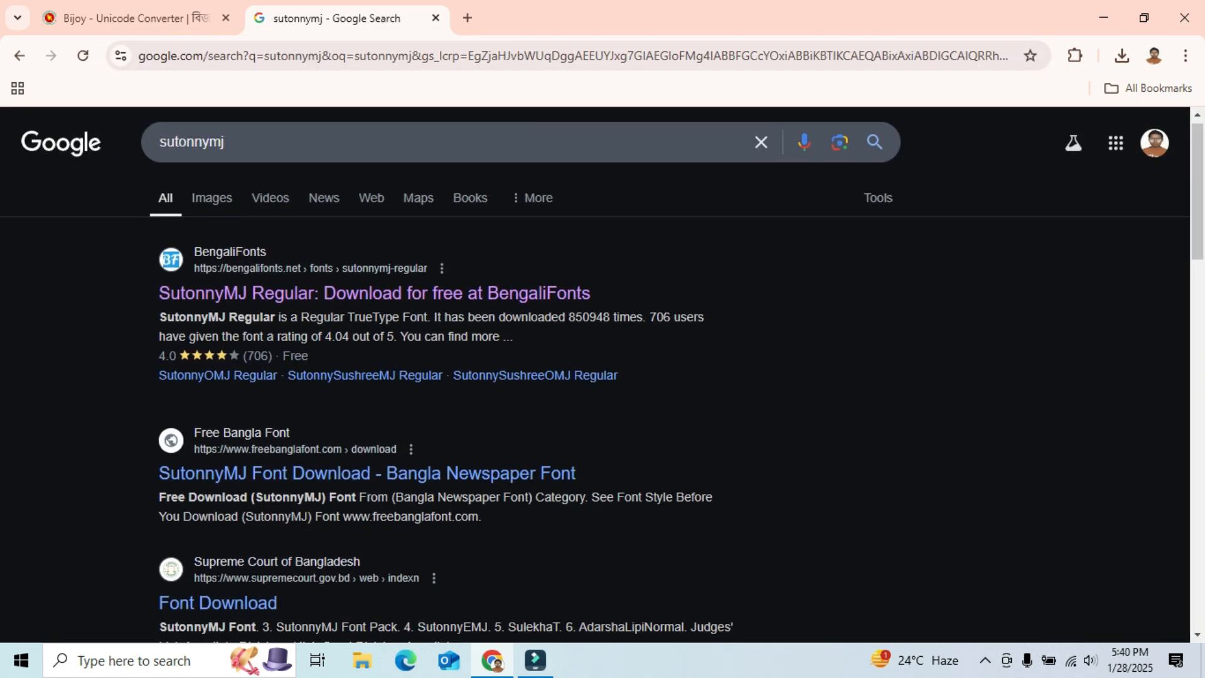
left_click(374, 286)
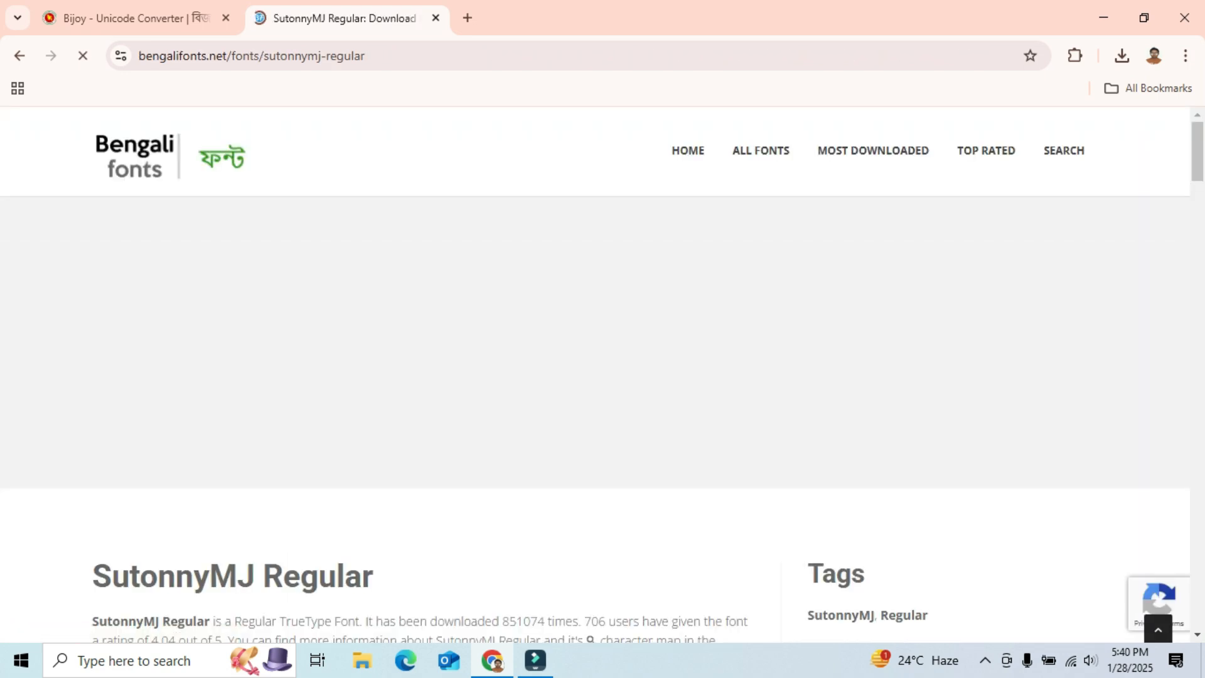
scroll(595, 377, "down", 5)
scroll(172, 411, "down", 2)
left_click(172, 412)
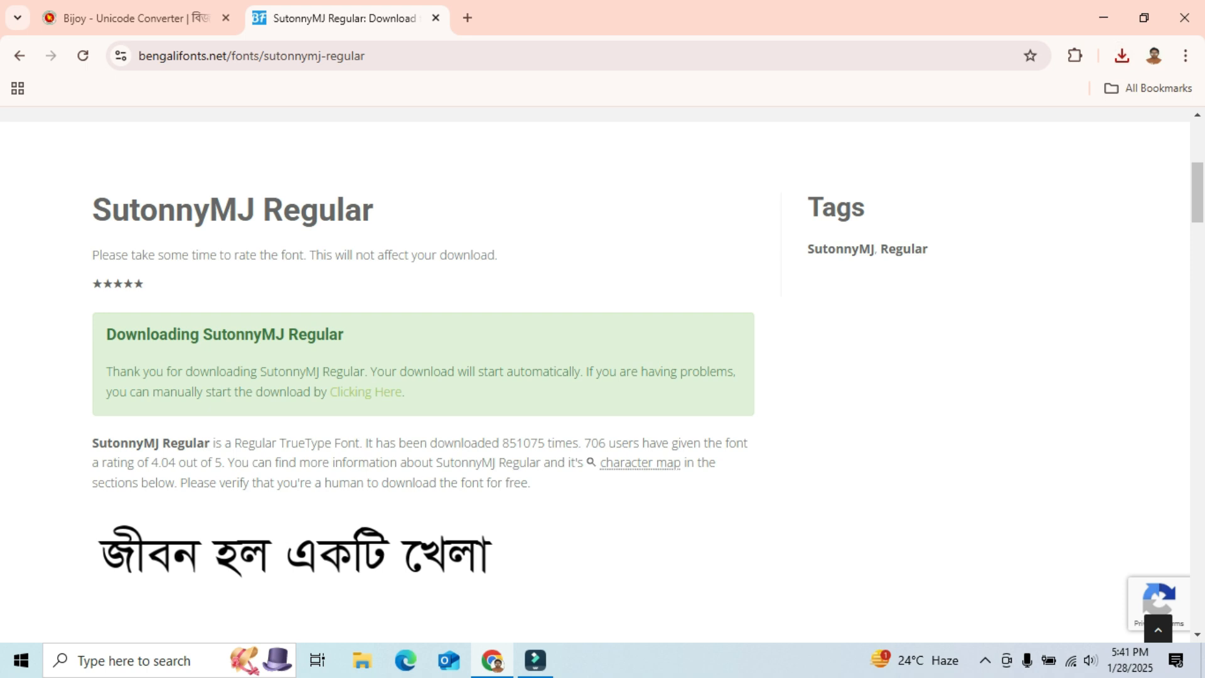
- Open the downloaded sutonnymj-regular.zip from Downloads and extract it to its default folder, then close the archive
left_click(363, 660)
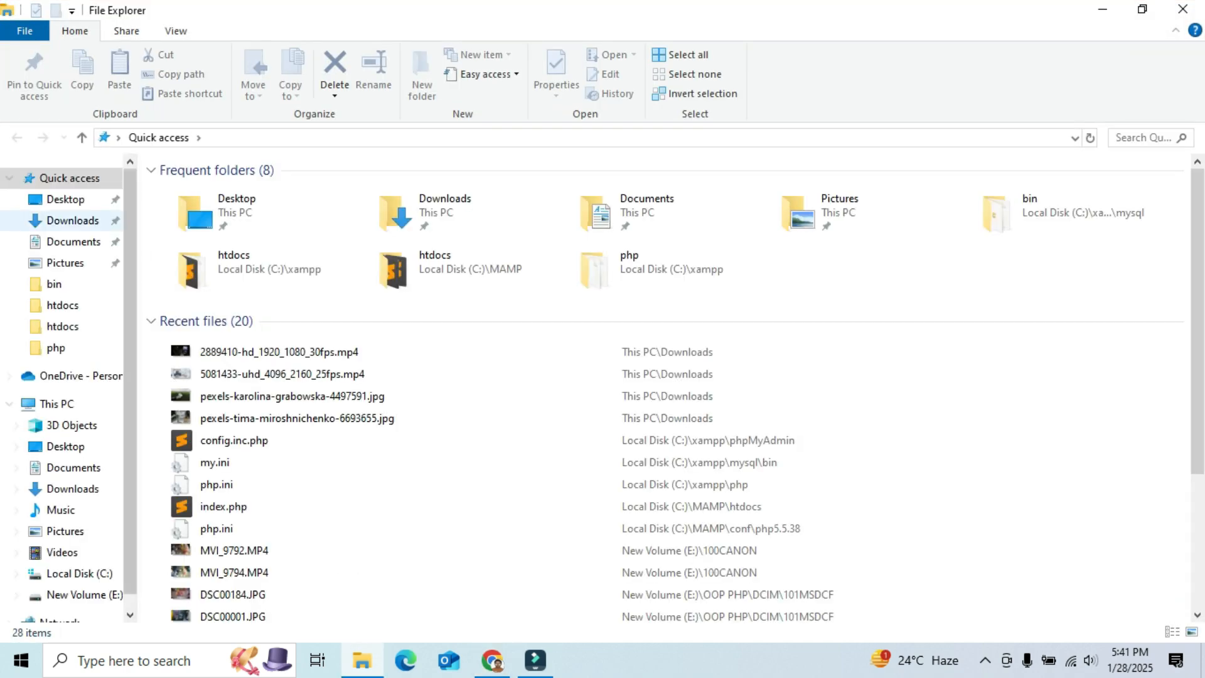
left_click(73, 220)
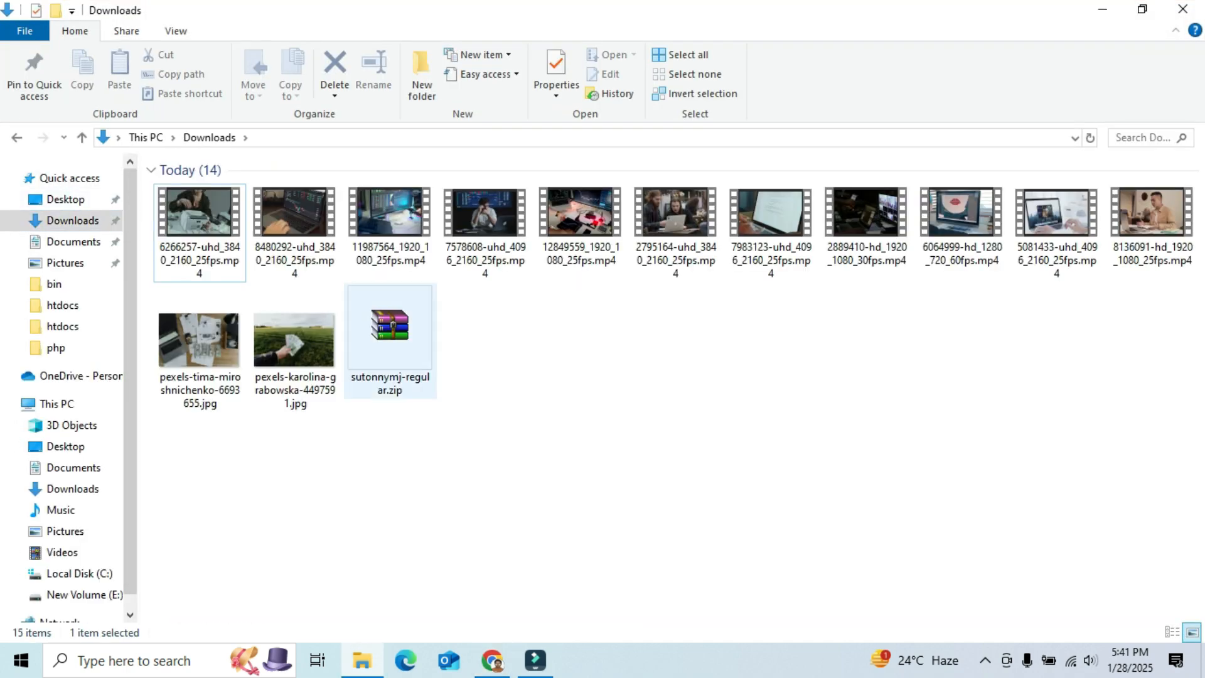
double_click(394, 326)
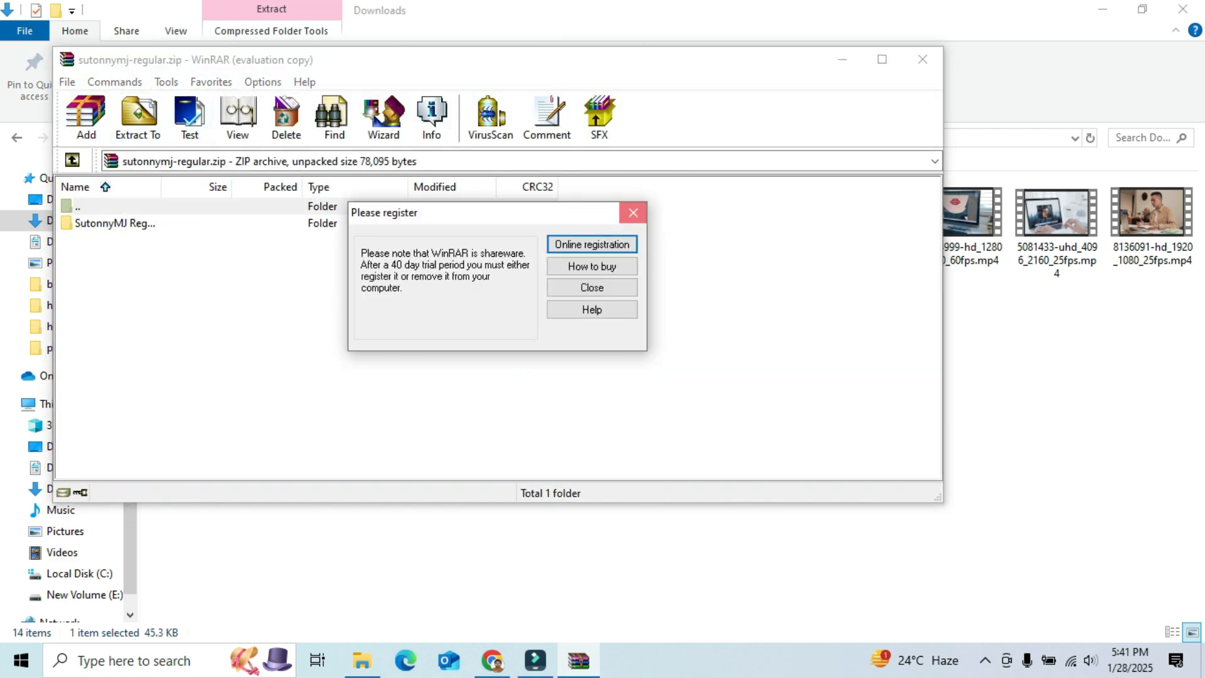
left_click(633, 212)
left_click(138, 118)
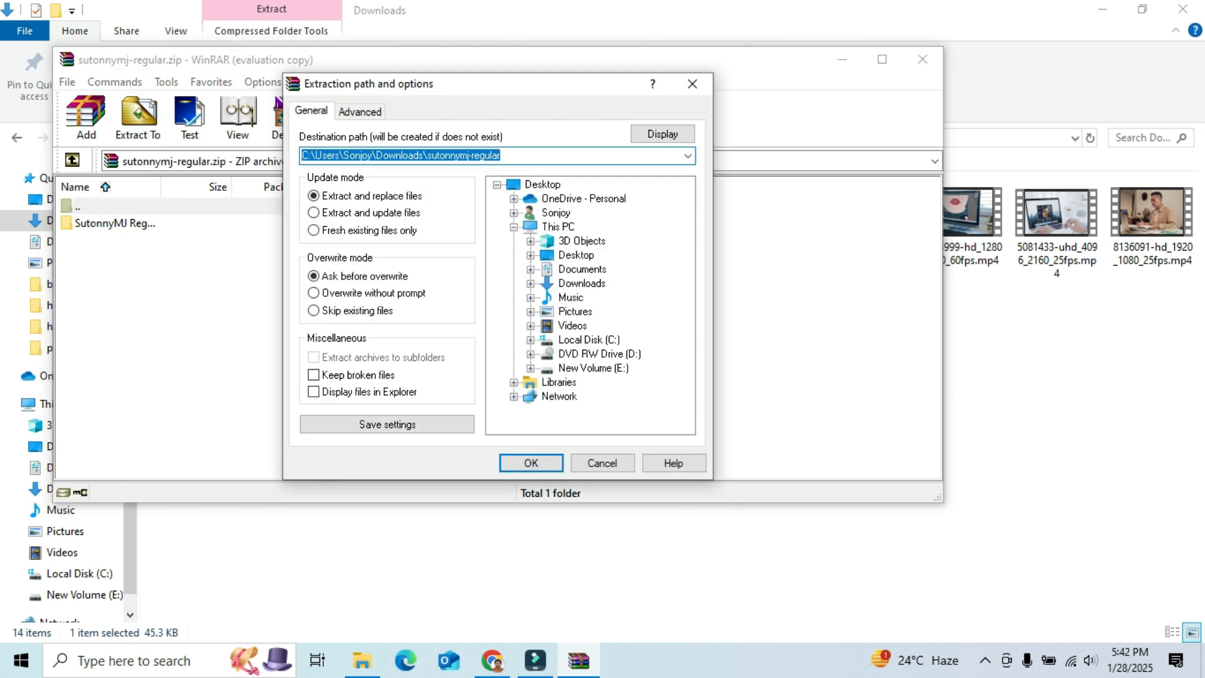
left_click(531, 463)
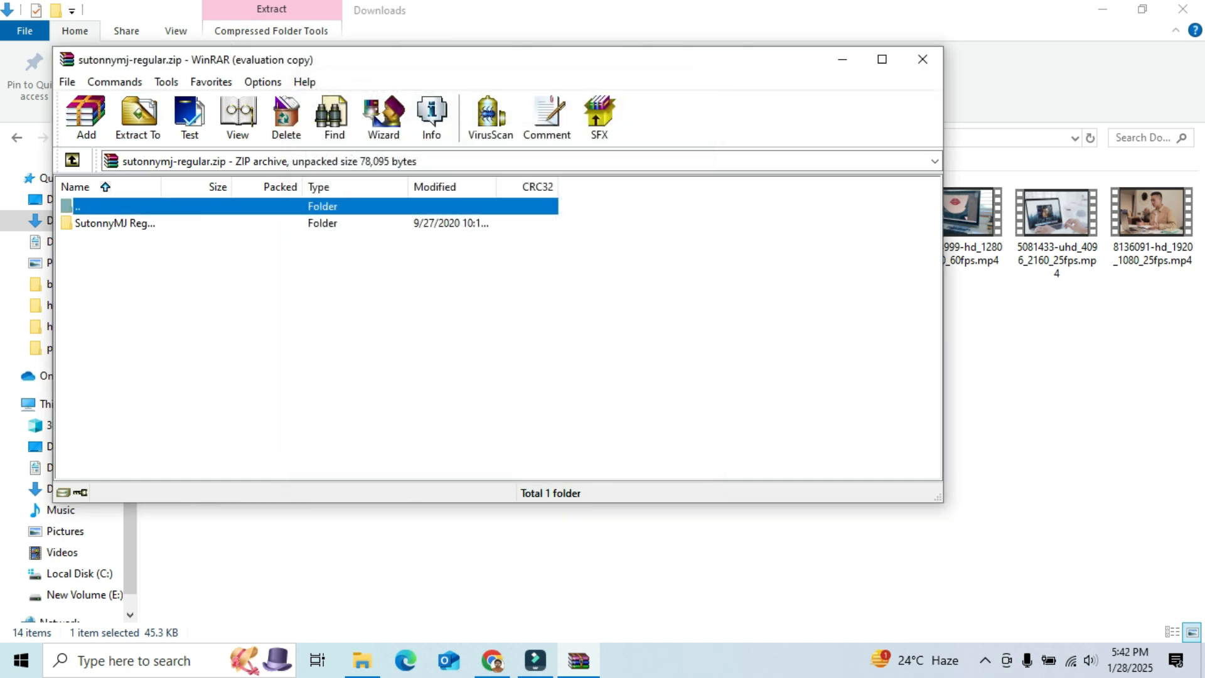
left_click(922, 59)
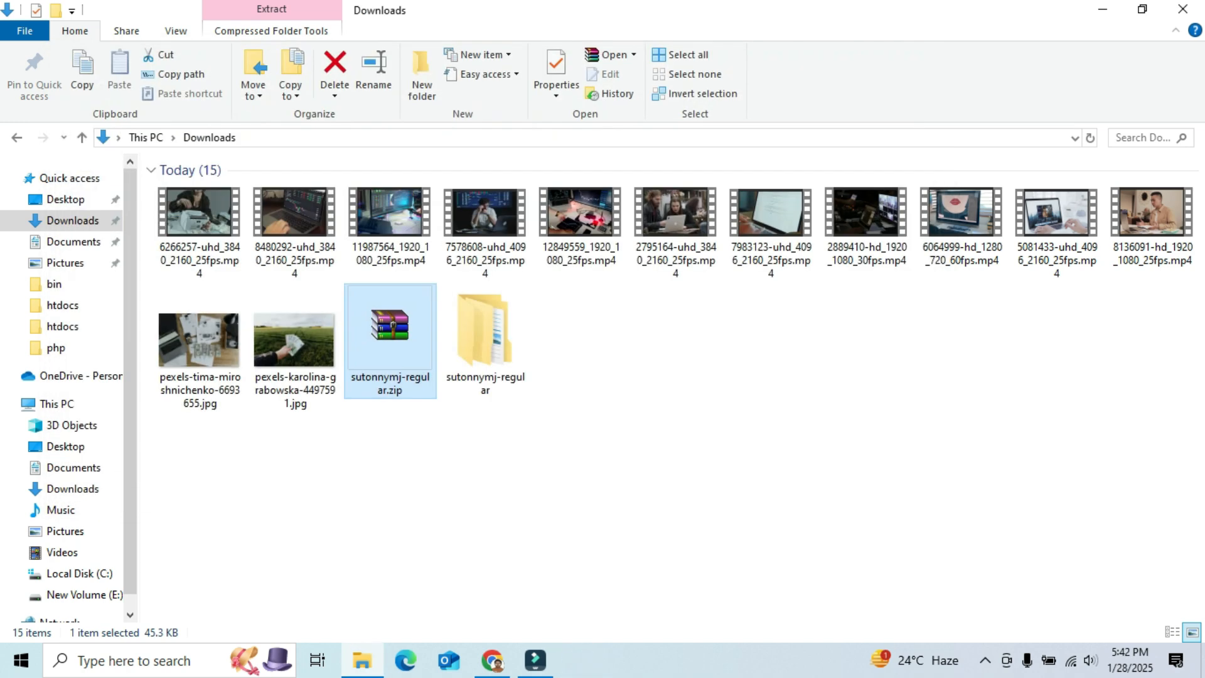
- Open the extracted SutonnyMJ Regular folder and copy the SutonnyMJ Regular.ttf font file
double_click(485, 339)
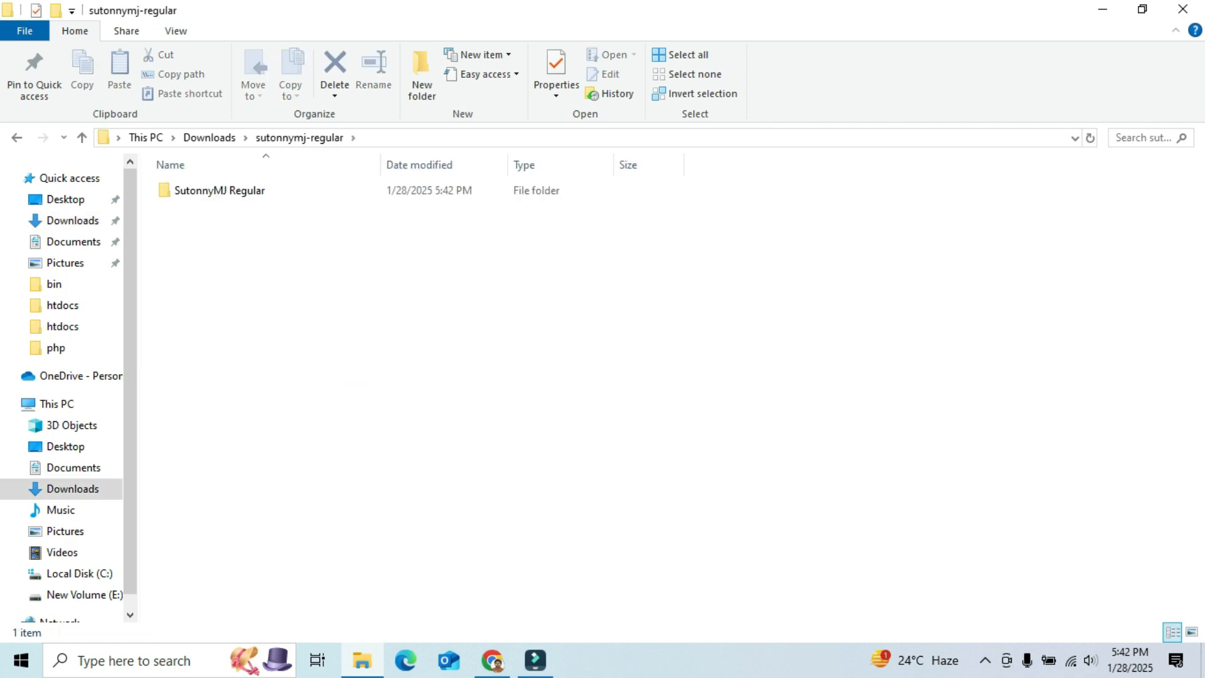
double_click(219, 194)
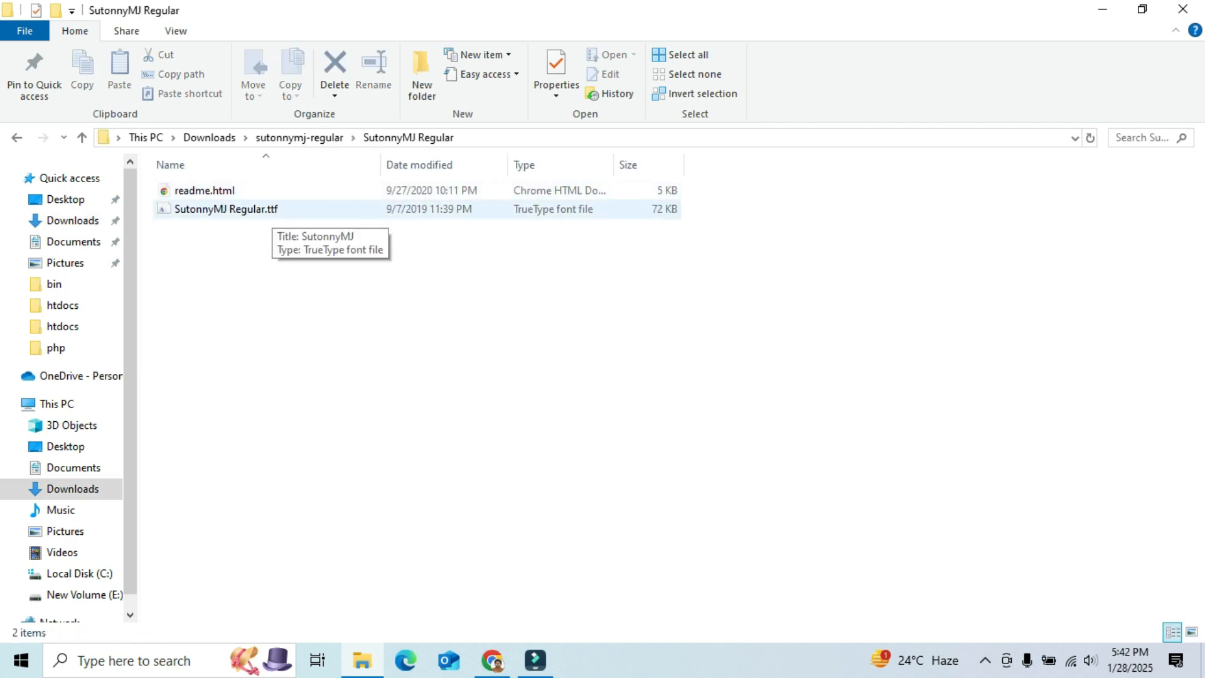
left_click(272, 210)
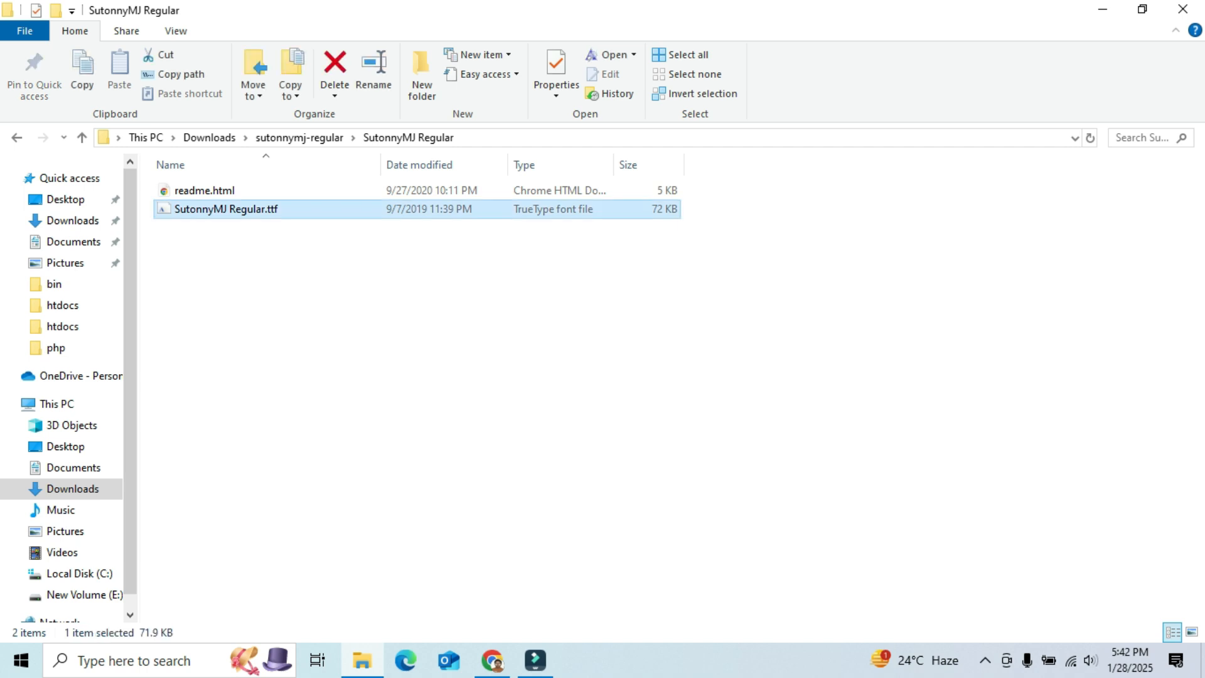
right_click(328, 211)
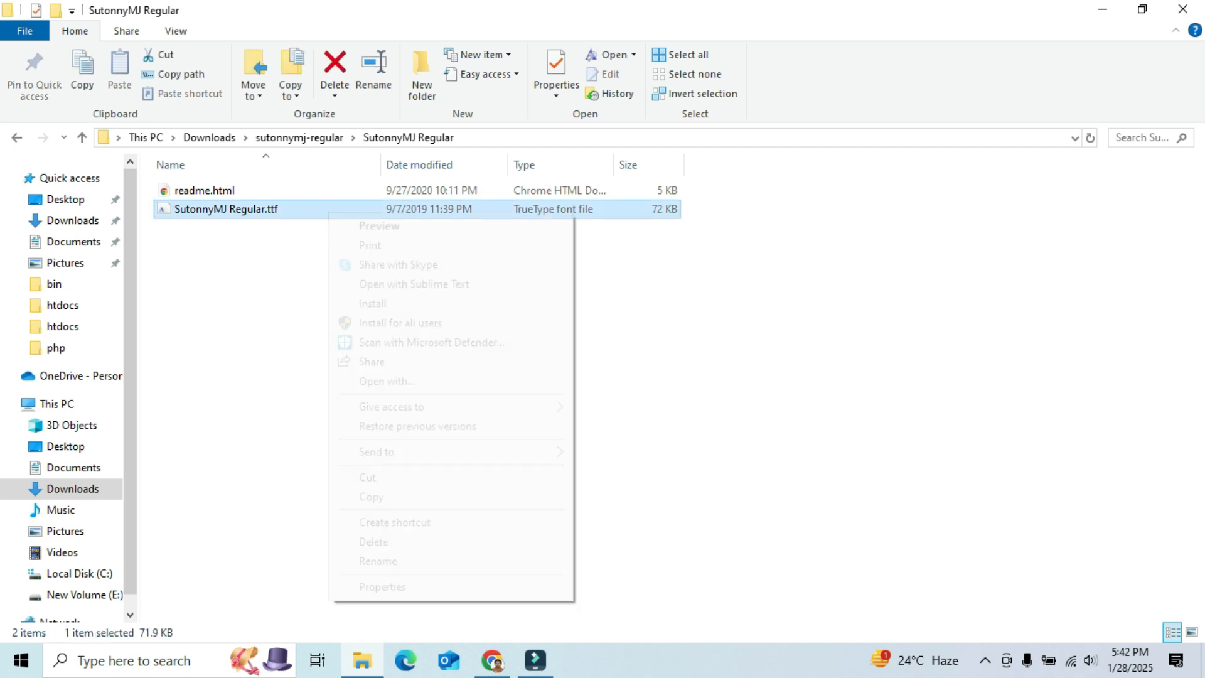
left_click(371, 496)
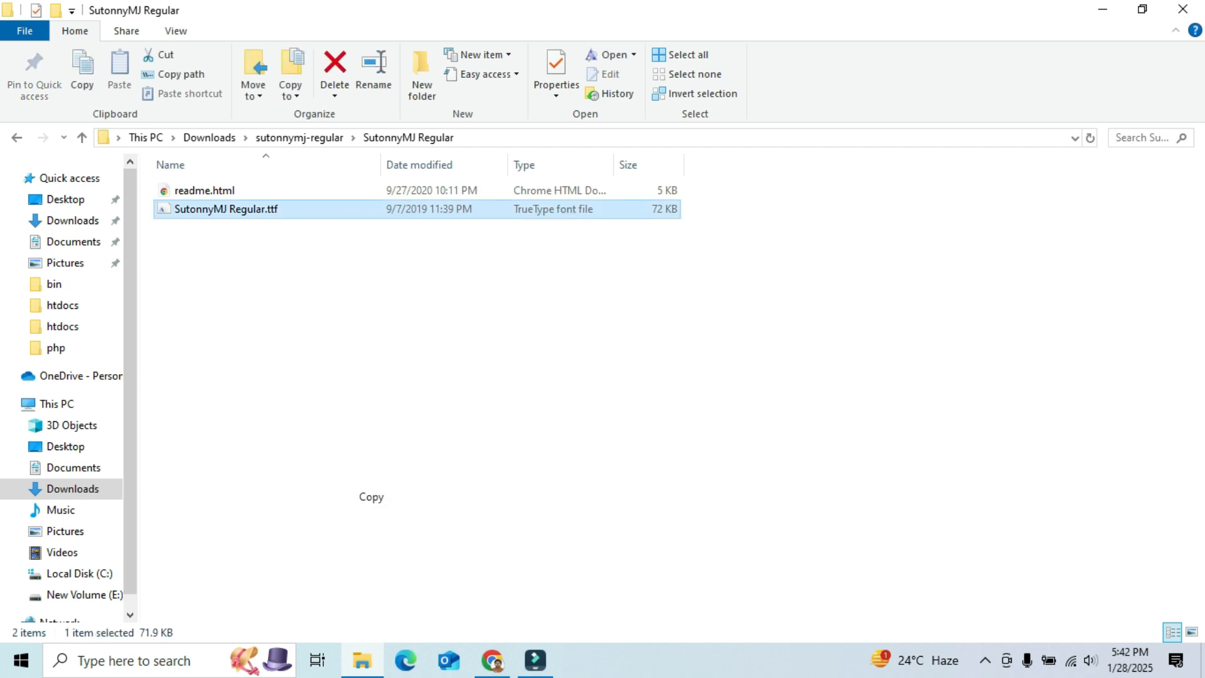
- Minimize the open windows to reach the desktop
left_click(1102, 9)
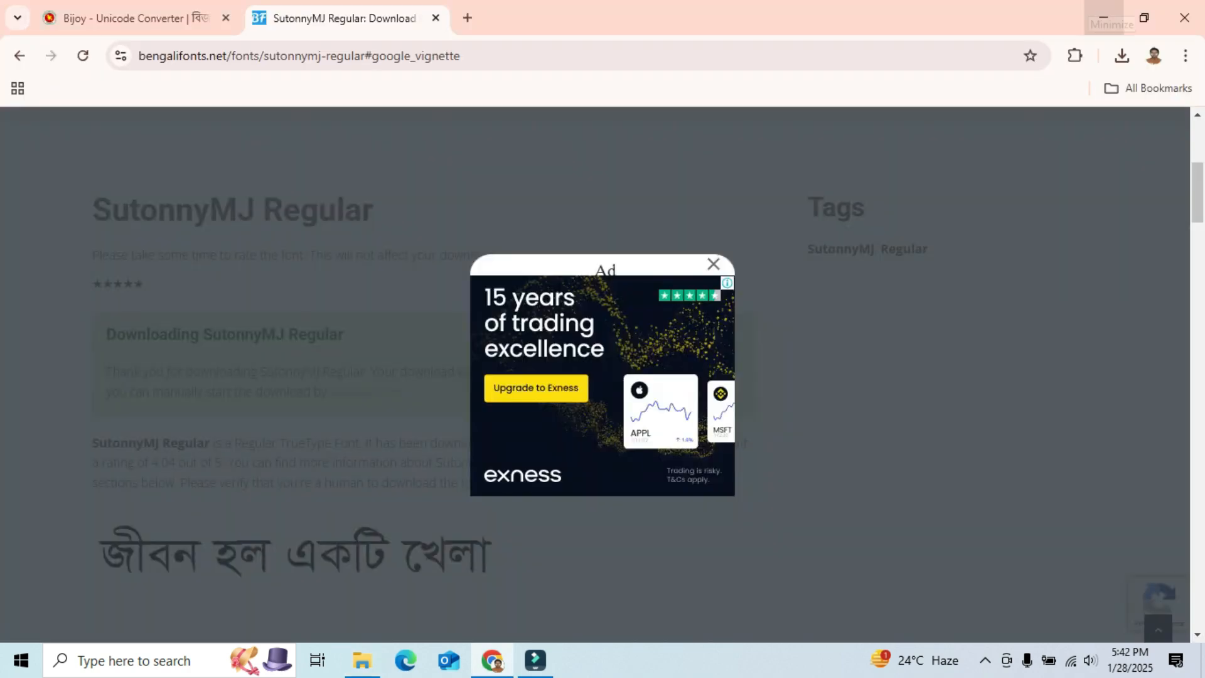
left_click(1103, 18)
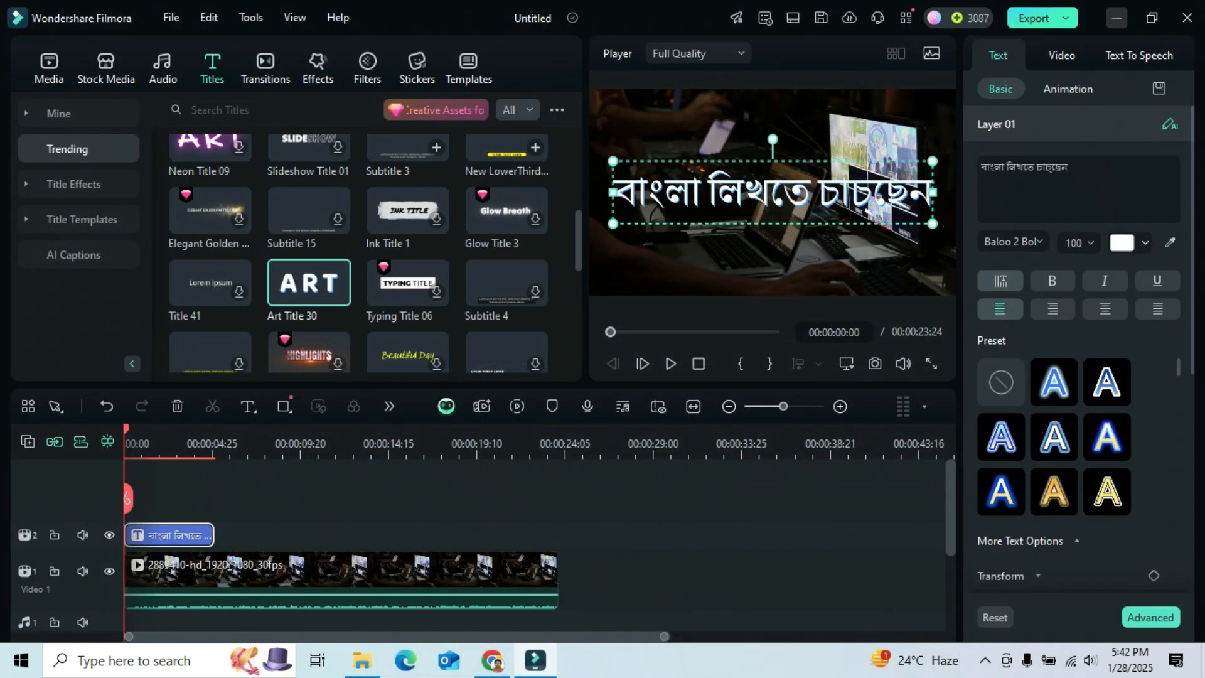
left_click(1116, 17)
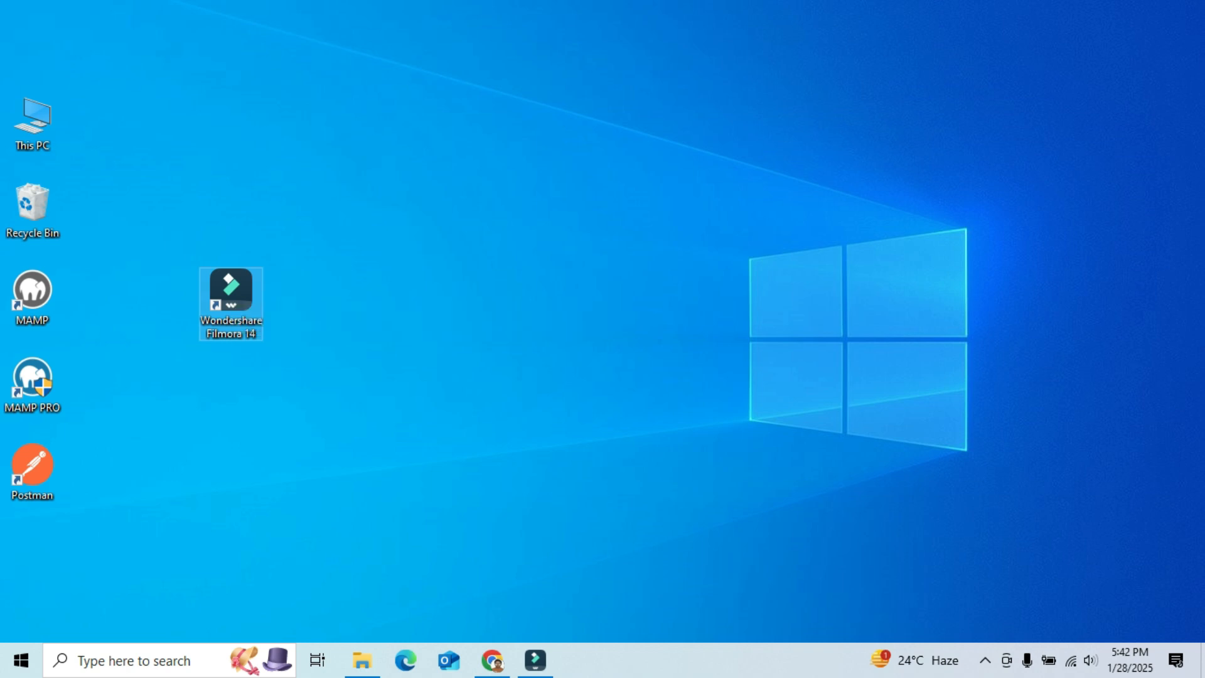
- Open the Filmora shortcut's file location and paste the font into the Fonts folder inside 14.2.4.10800
right_click(232, 301)
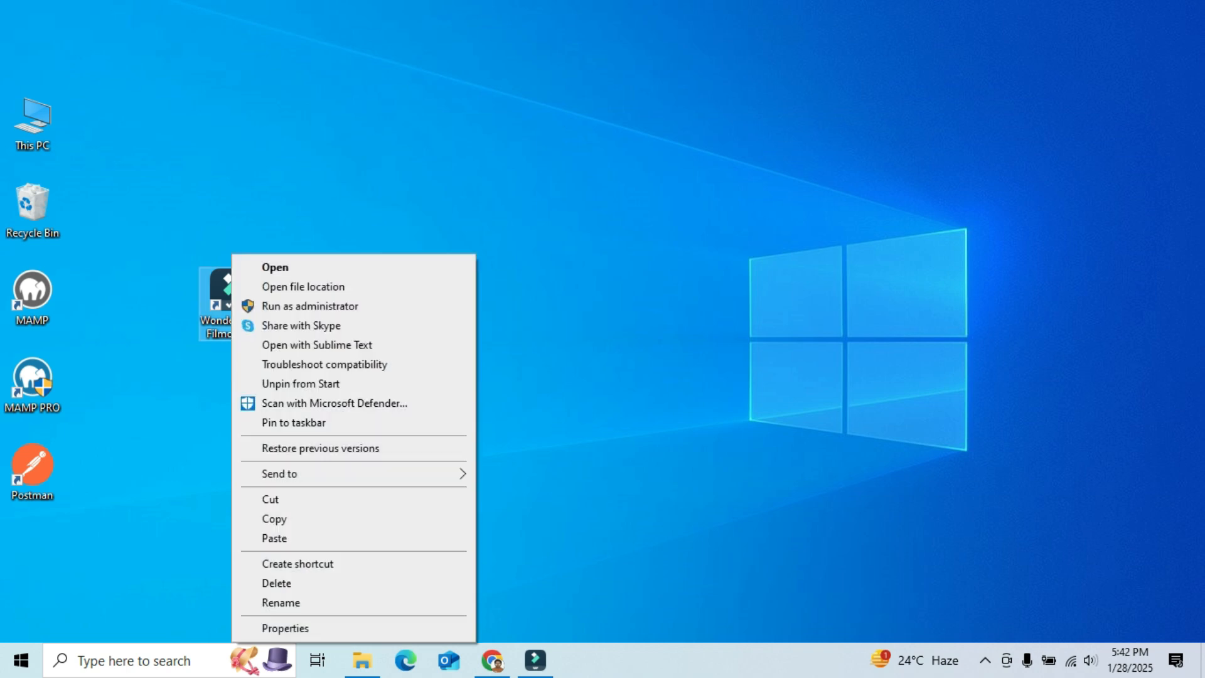
left_click(285, 628)
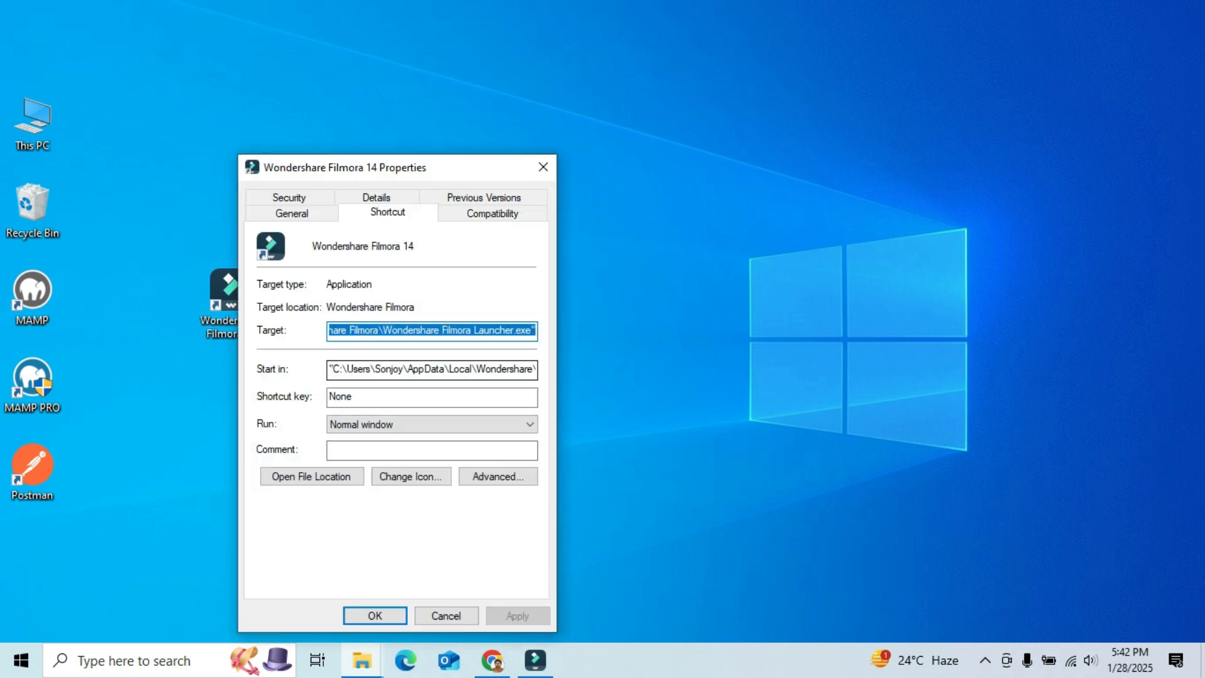
left_click(311, 476)
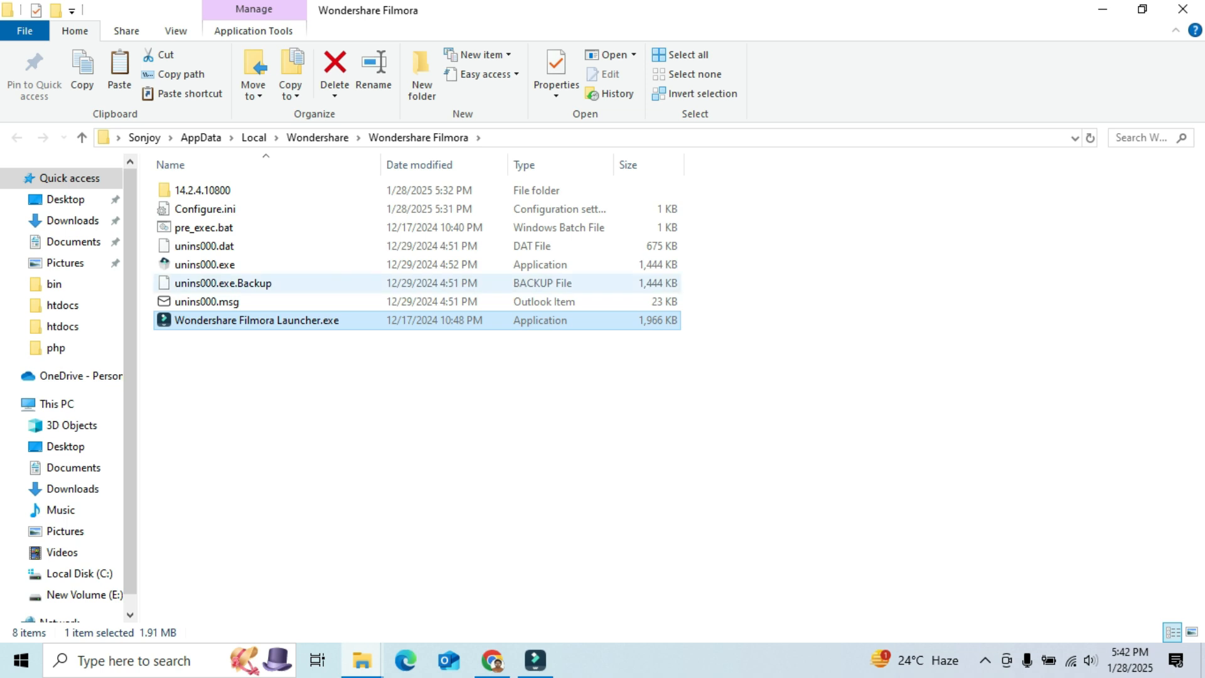
left_click(203, 190)
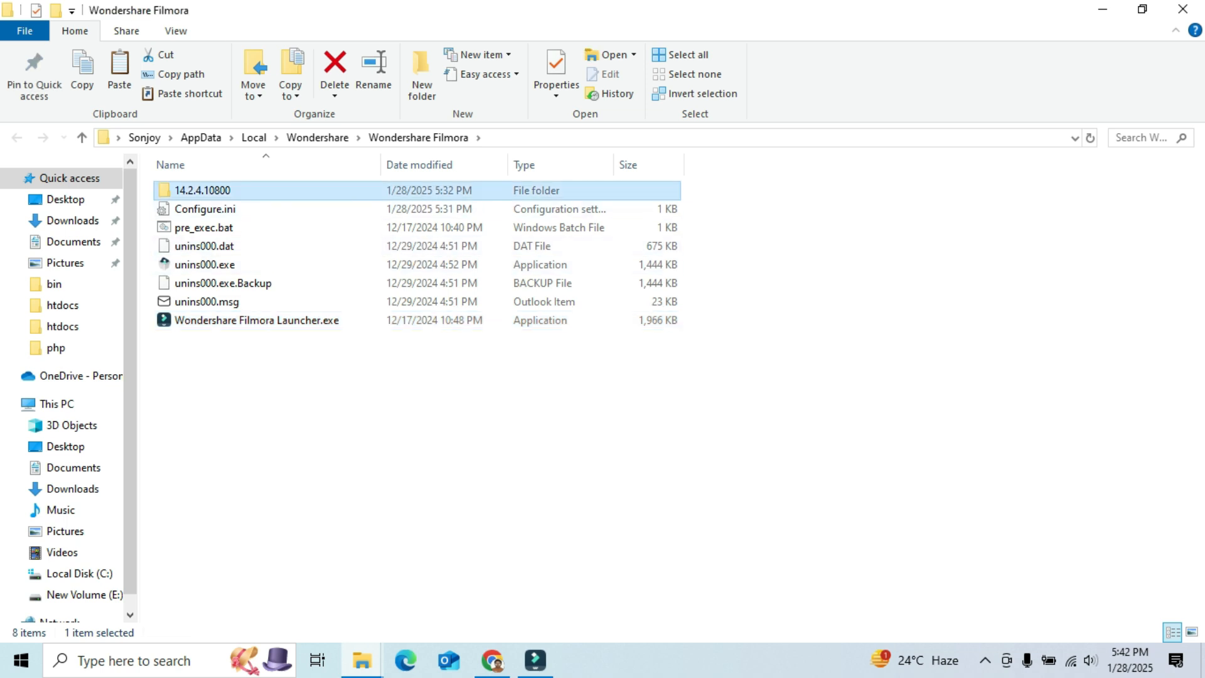
double_click(203, 190)
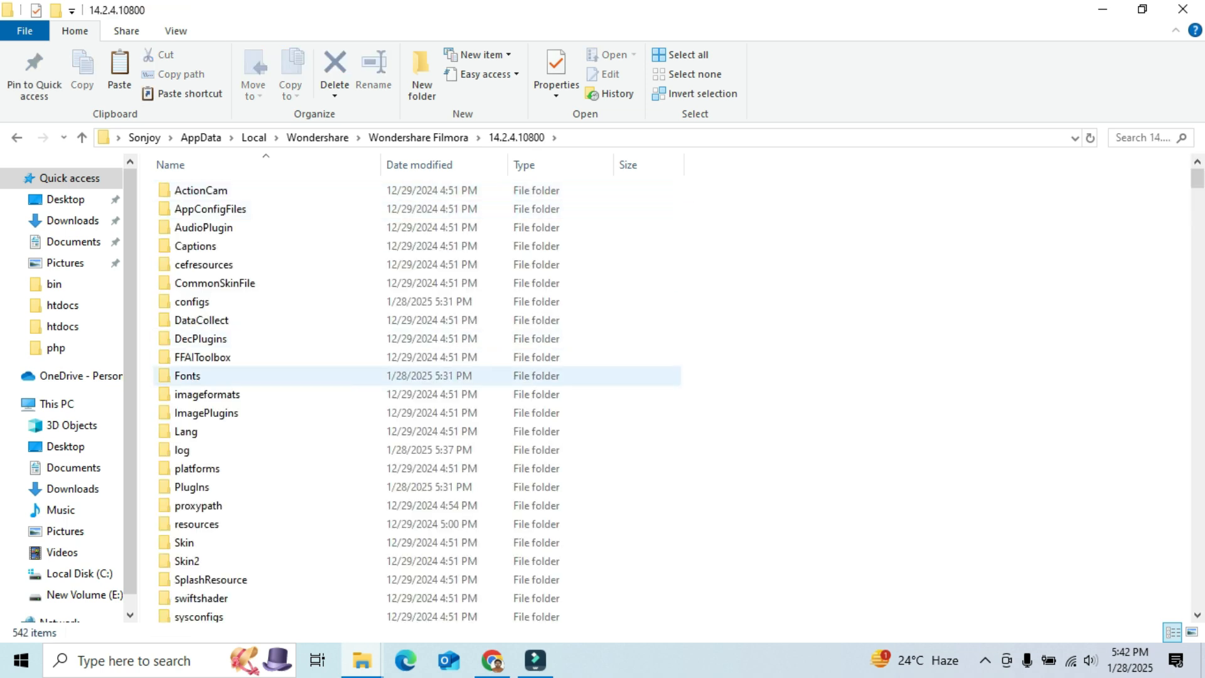
double_click(187, 375)
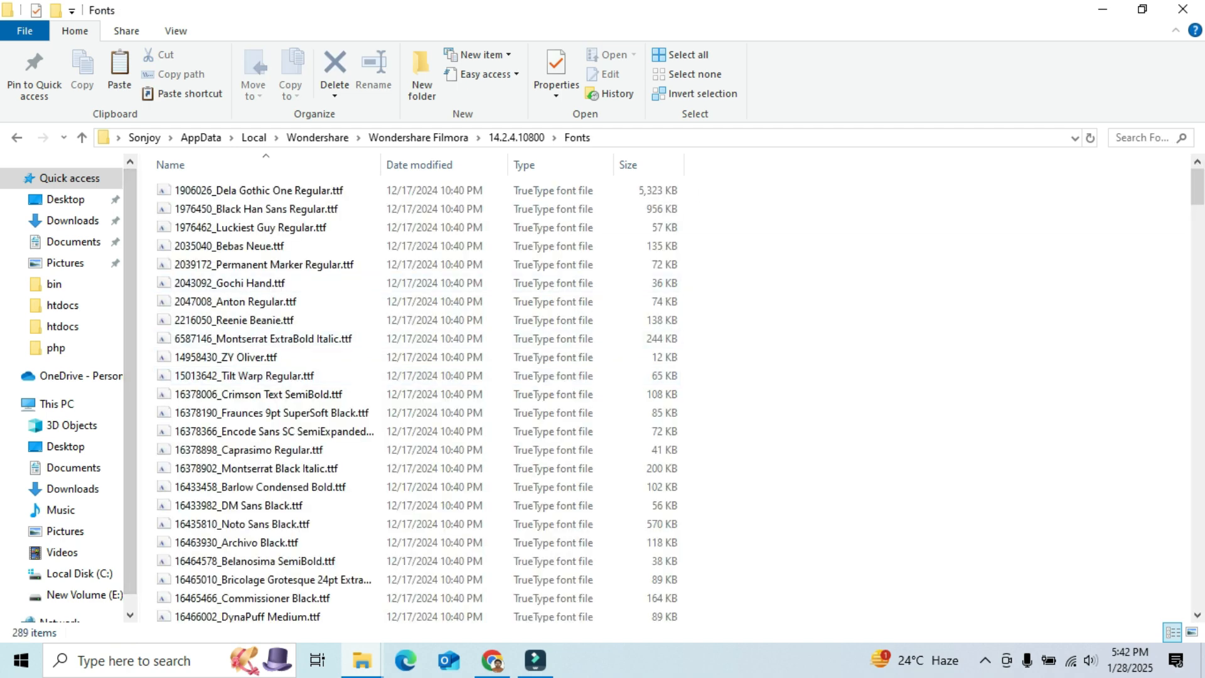
key("ctrl+v")
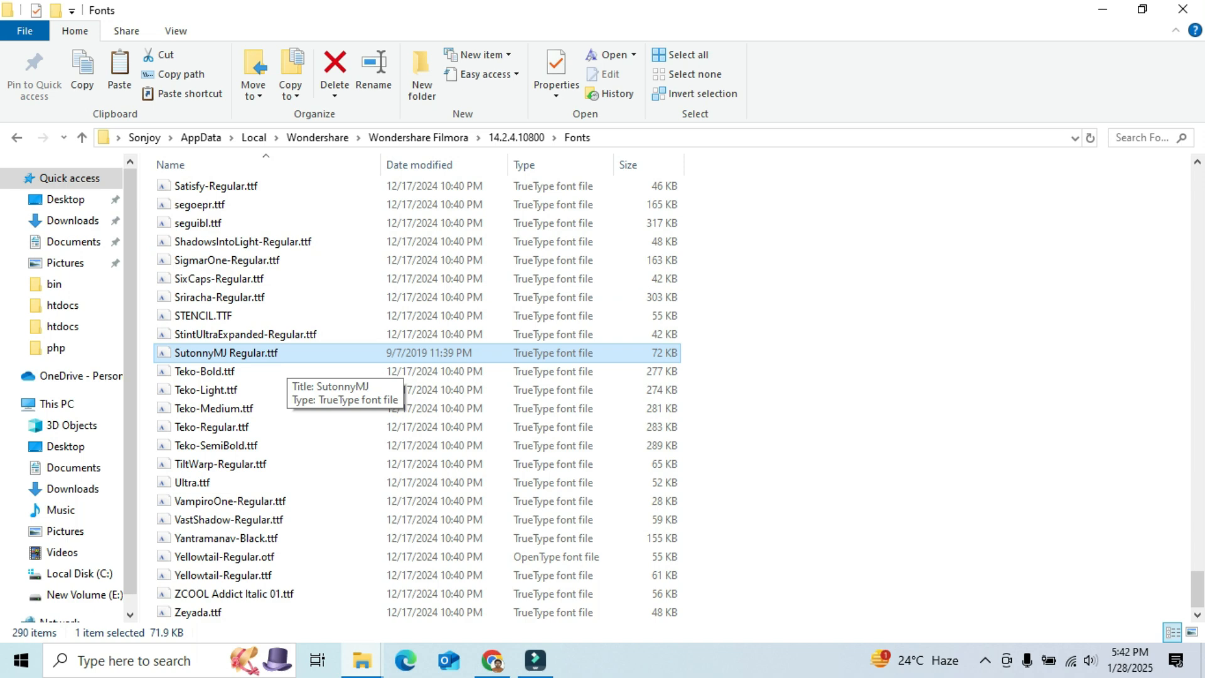
- Close the Fonts folder and the shortcut Properties dialog, and return to Filmora
key("F2")
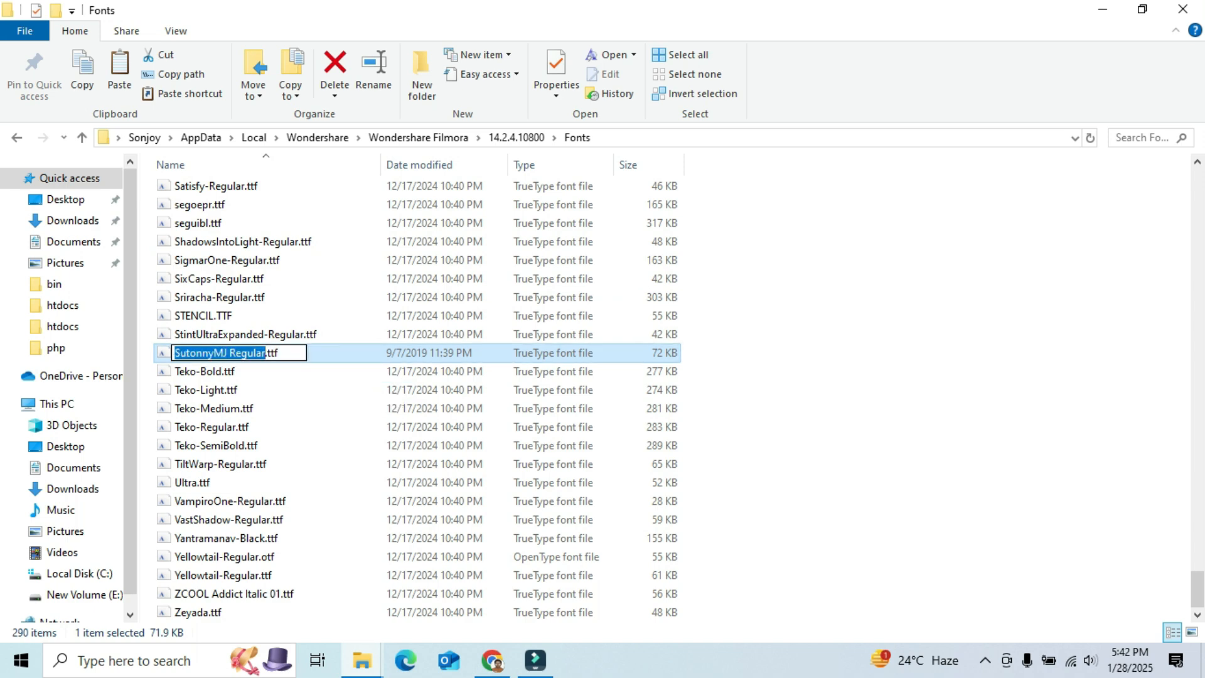
key("Escape")
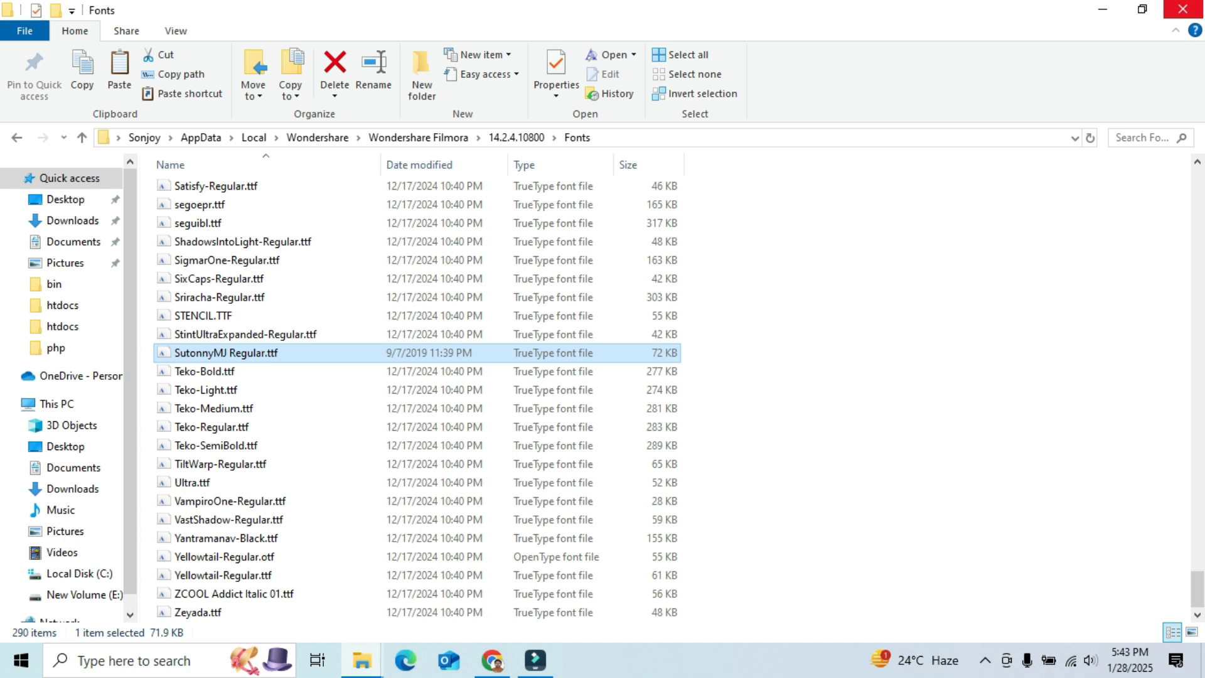
left_click(1182, 9)
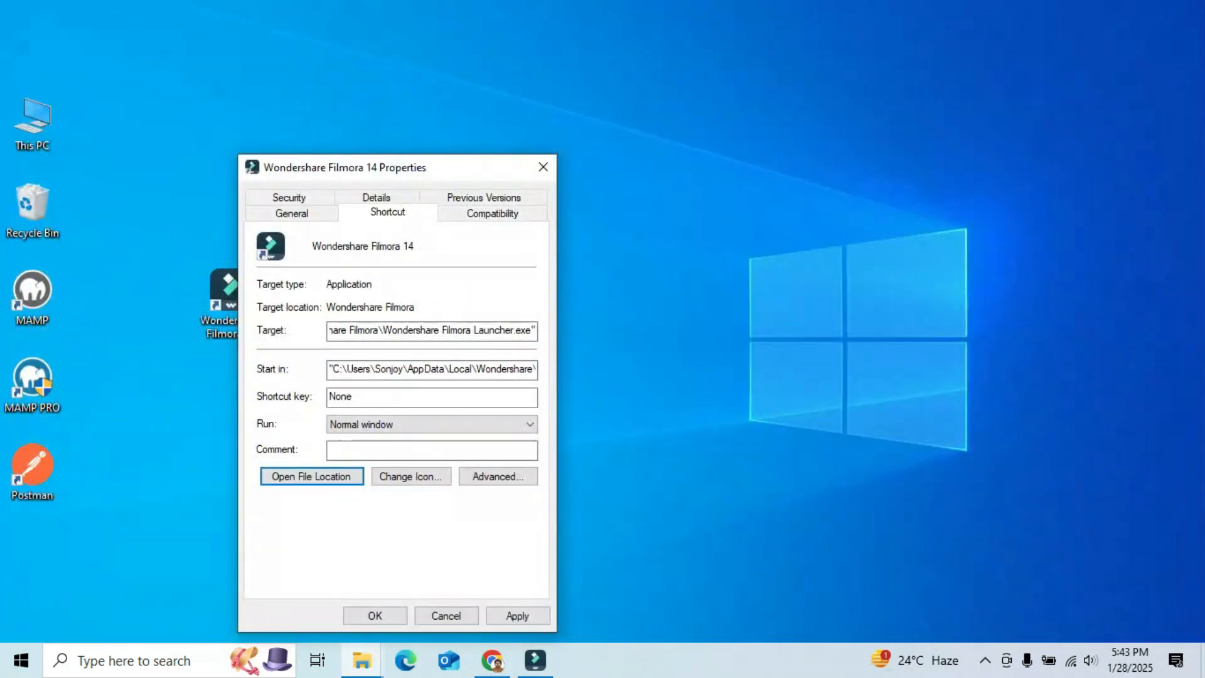
left_click(542, 167)
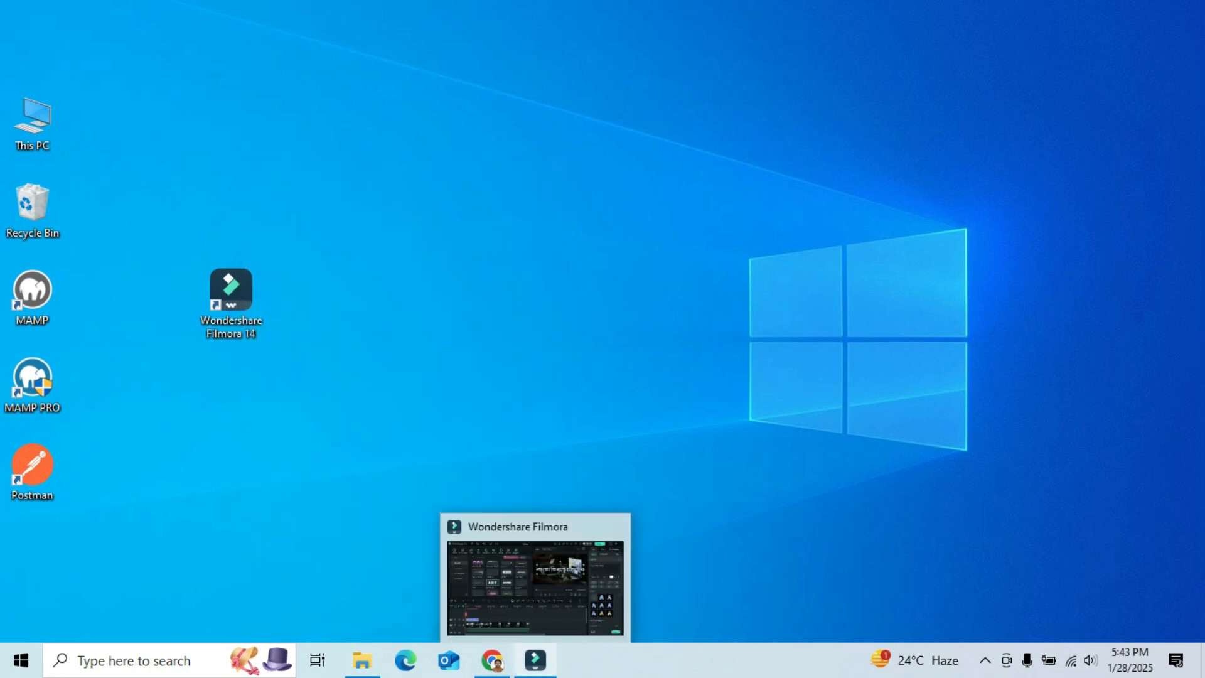
left_click(535, 660)
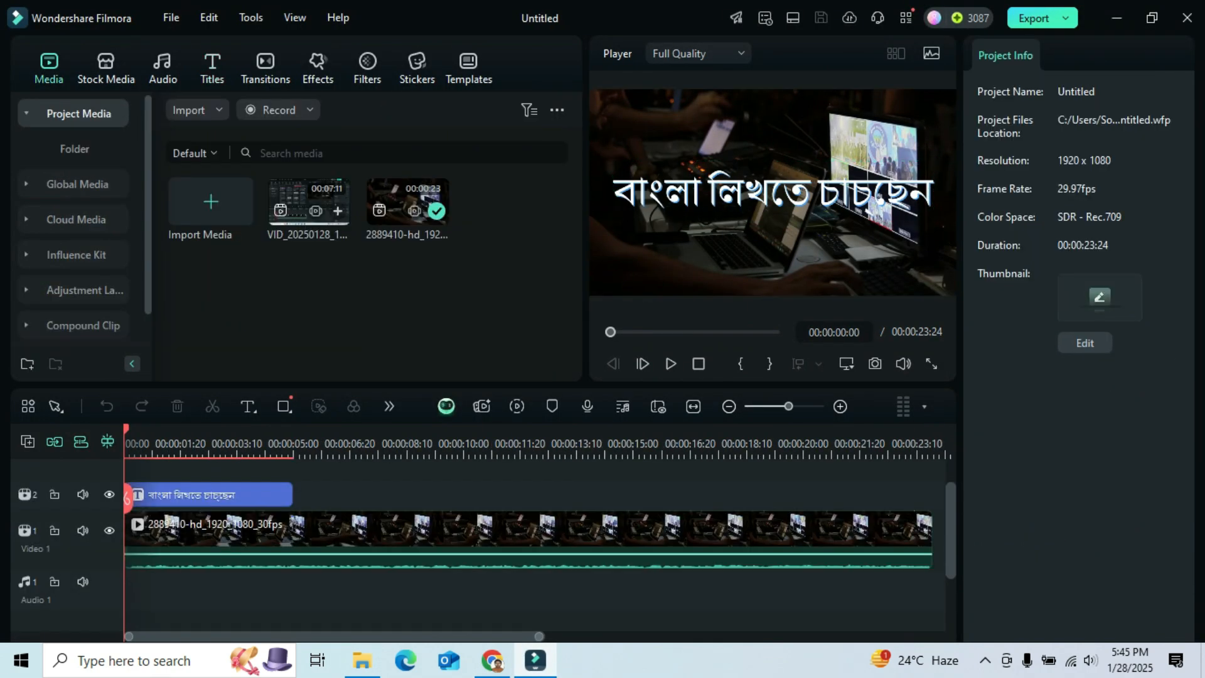
- Select the Bengali title clip, then search Google for unicode to bijoy in a new browser tab
left_click(773, 192)
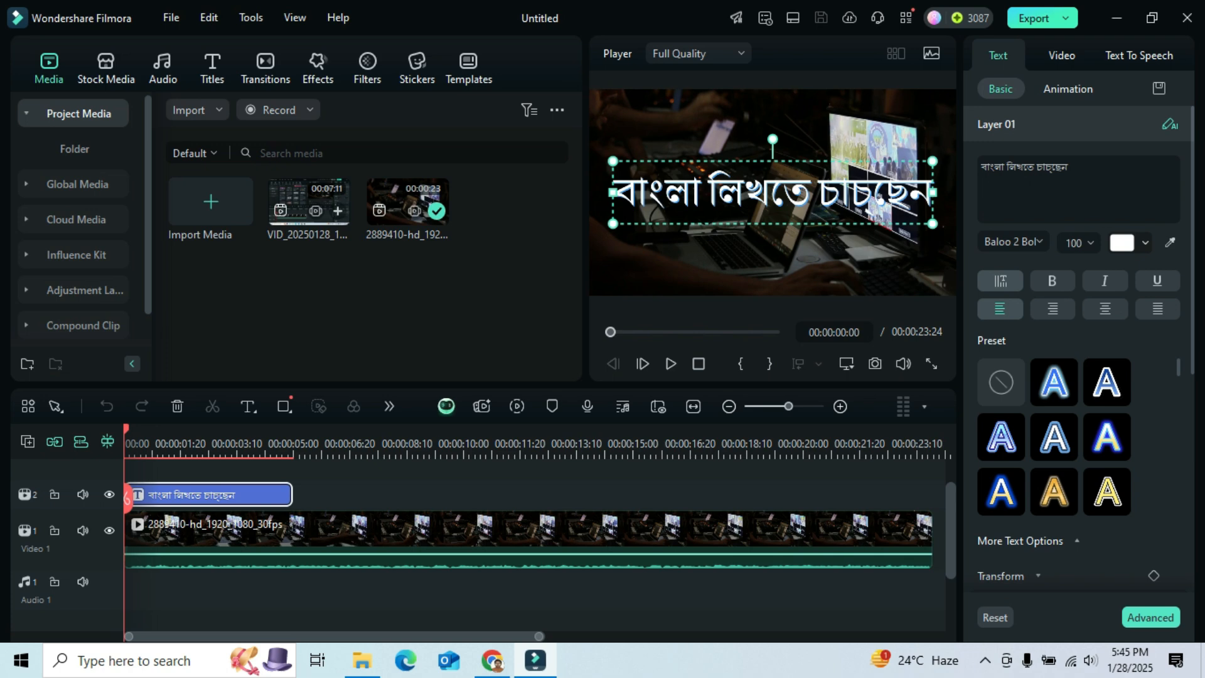
key("alt+Tab")
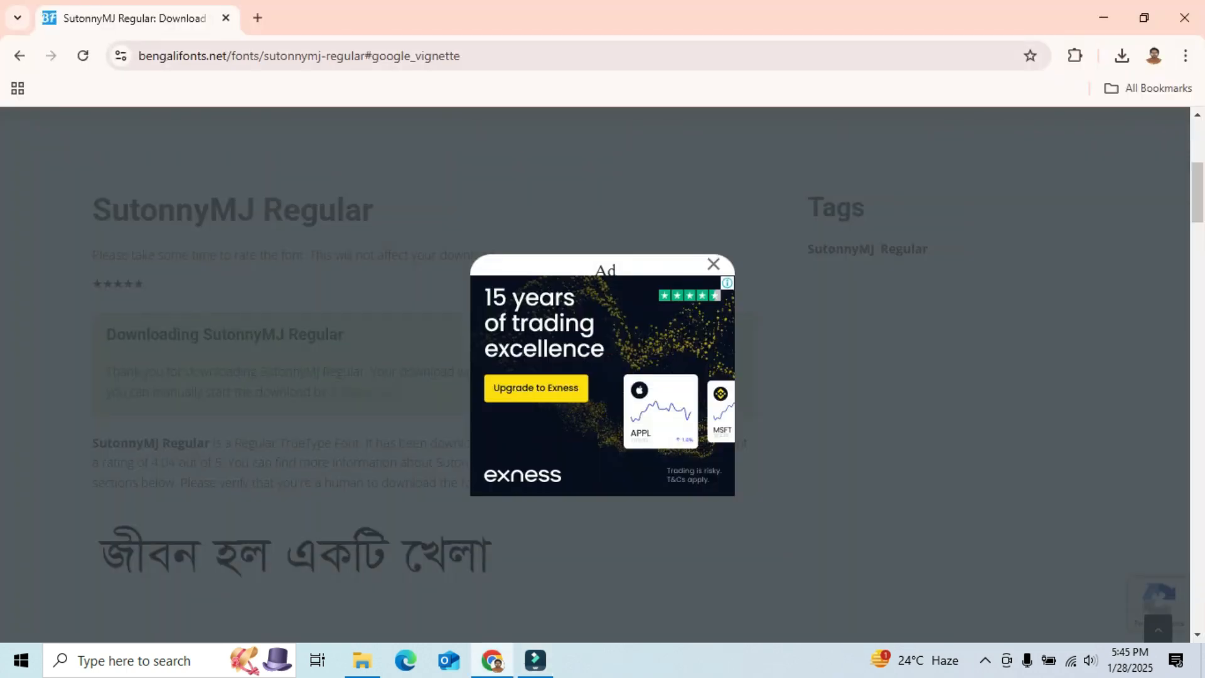
left_click(256, 18)
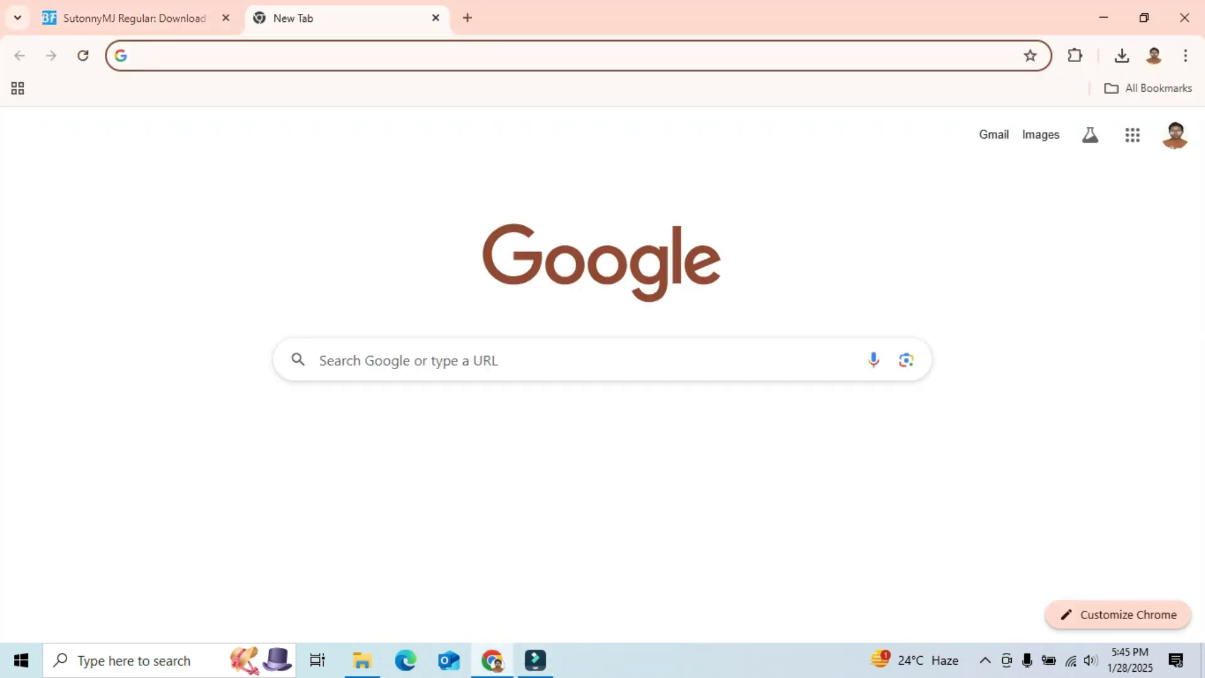
type("unicode")
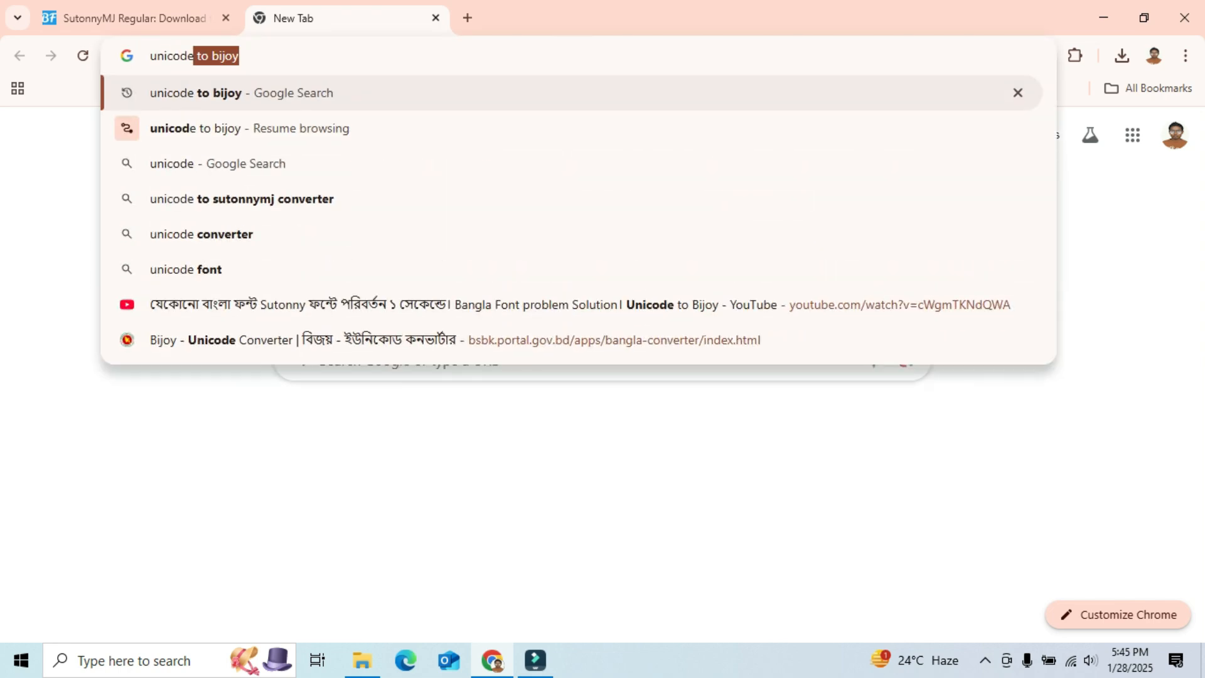
type(" to biuj")
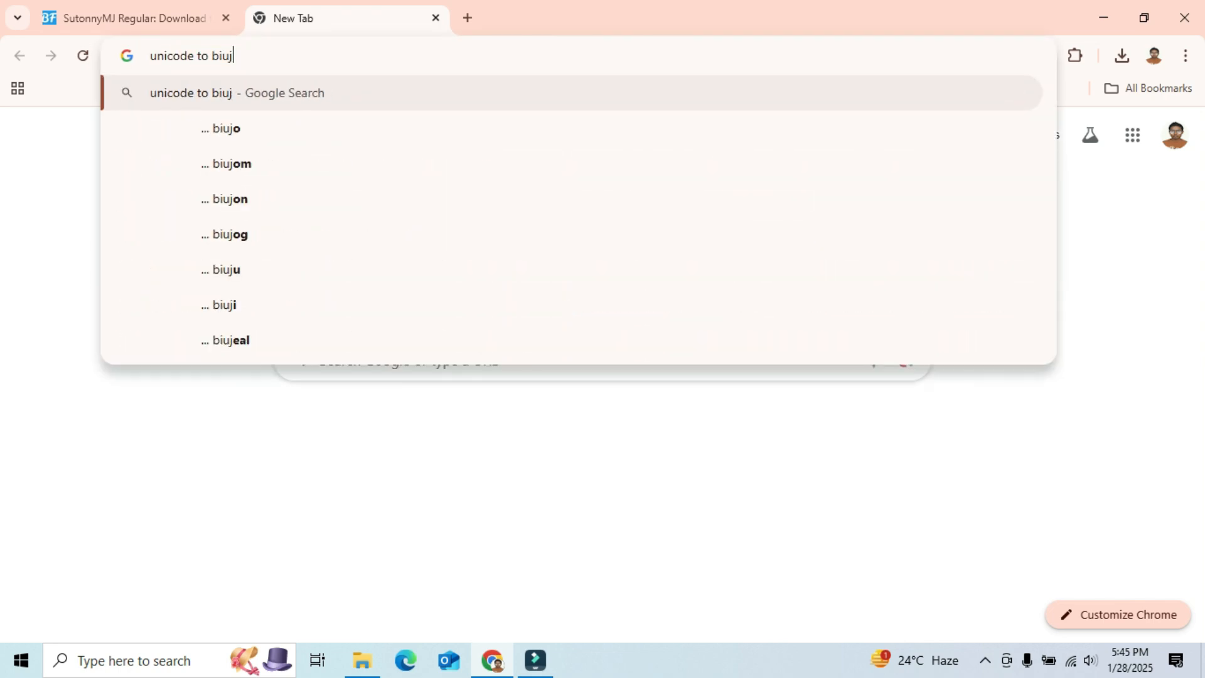
key("BackSpace")
key("BackSpace")
type("joy")
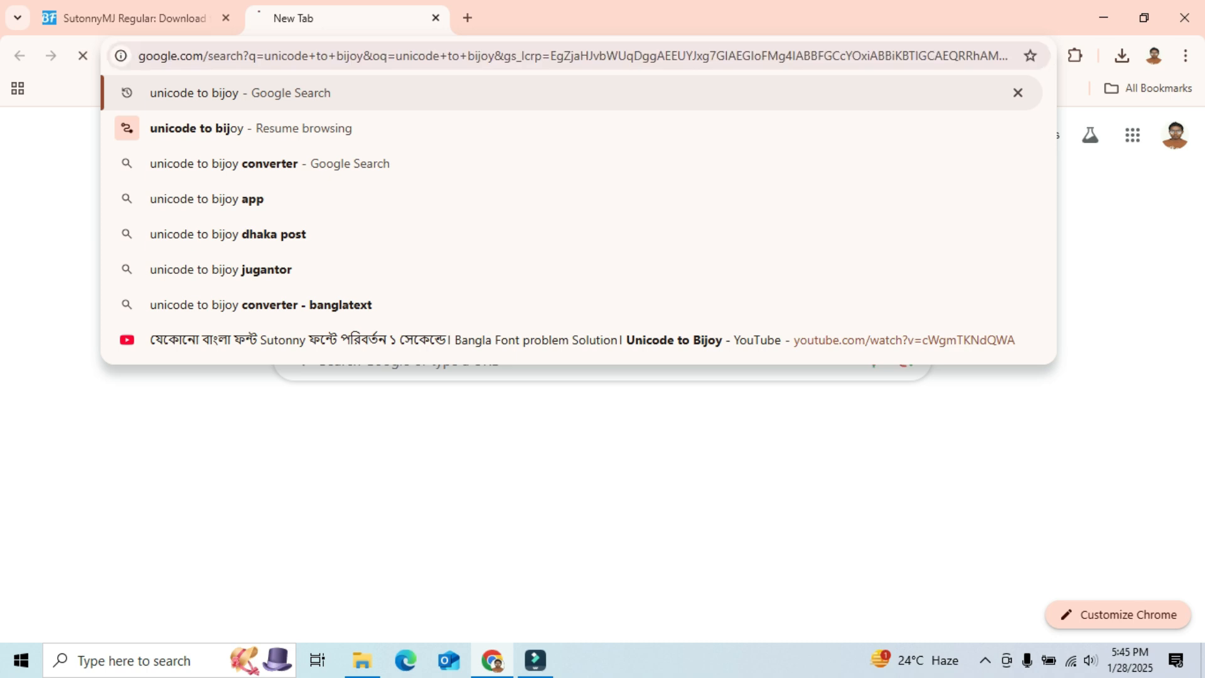
key("Return")
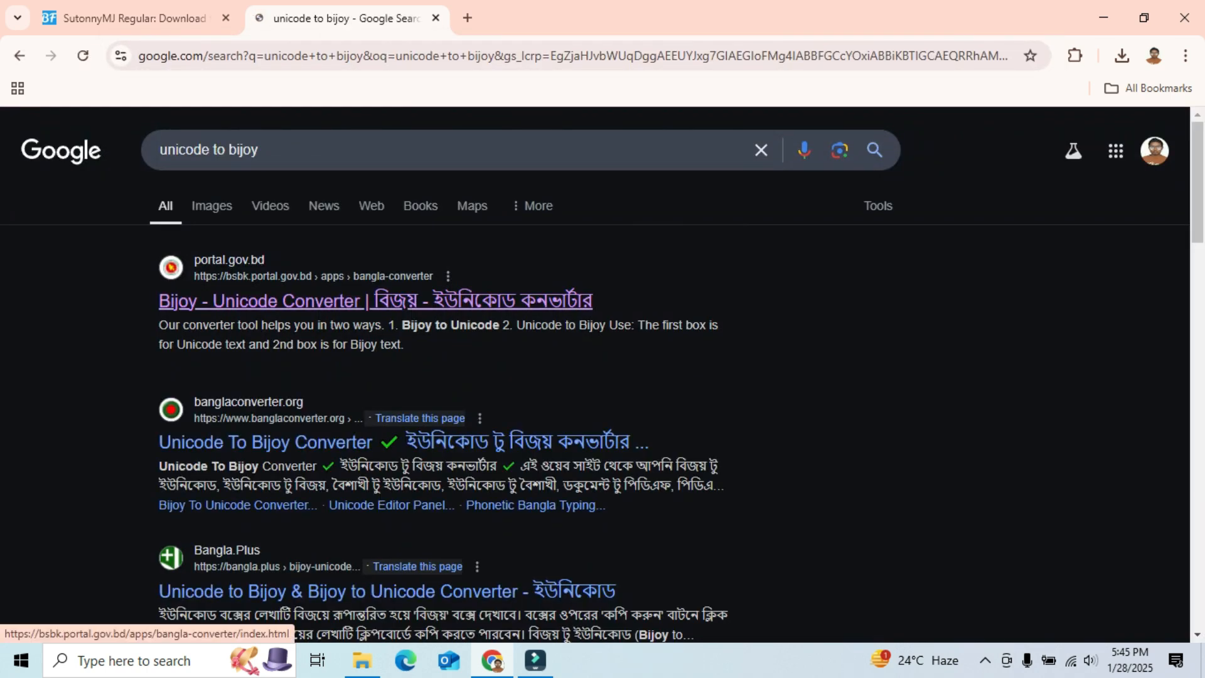
- Open the Bijoy - Unicode Converter site, paste the Bengali title text and convert it from Unicode to Bijoy
left_click(375, 301)
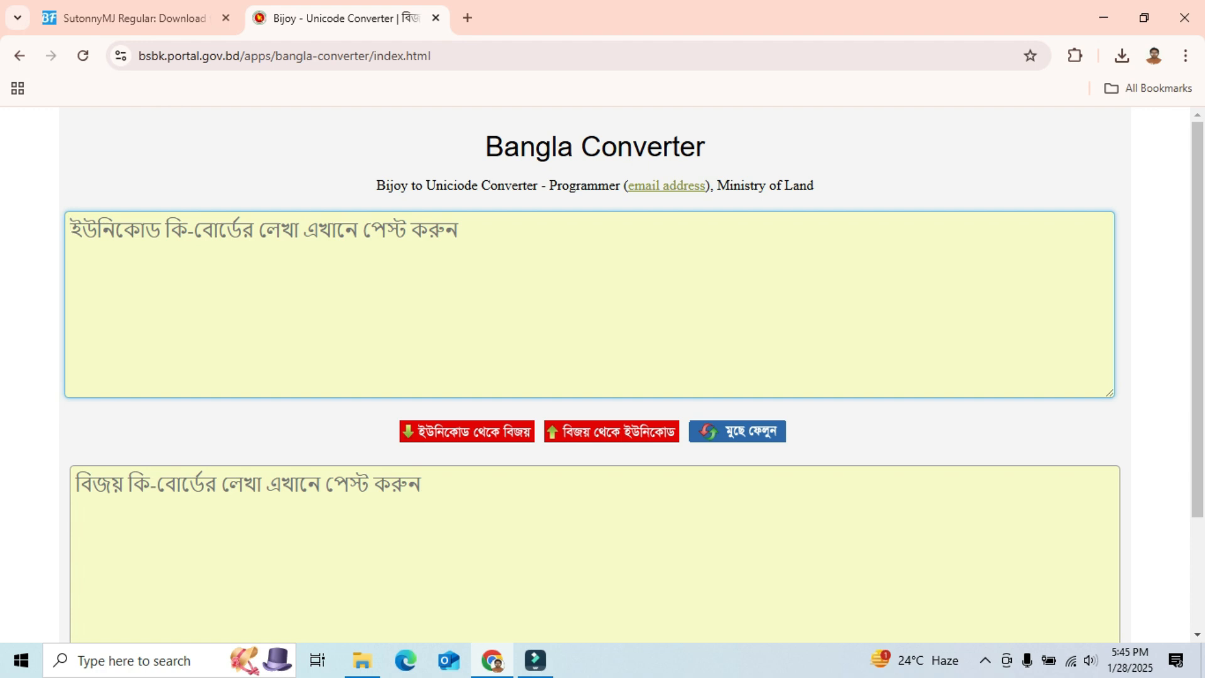
type("বাংলা লিখতে চাচ্ছেন")
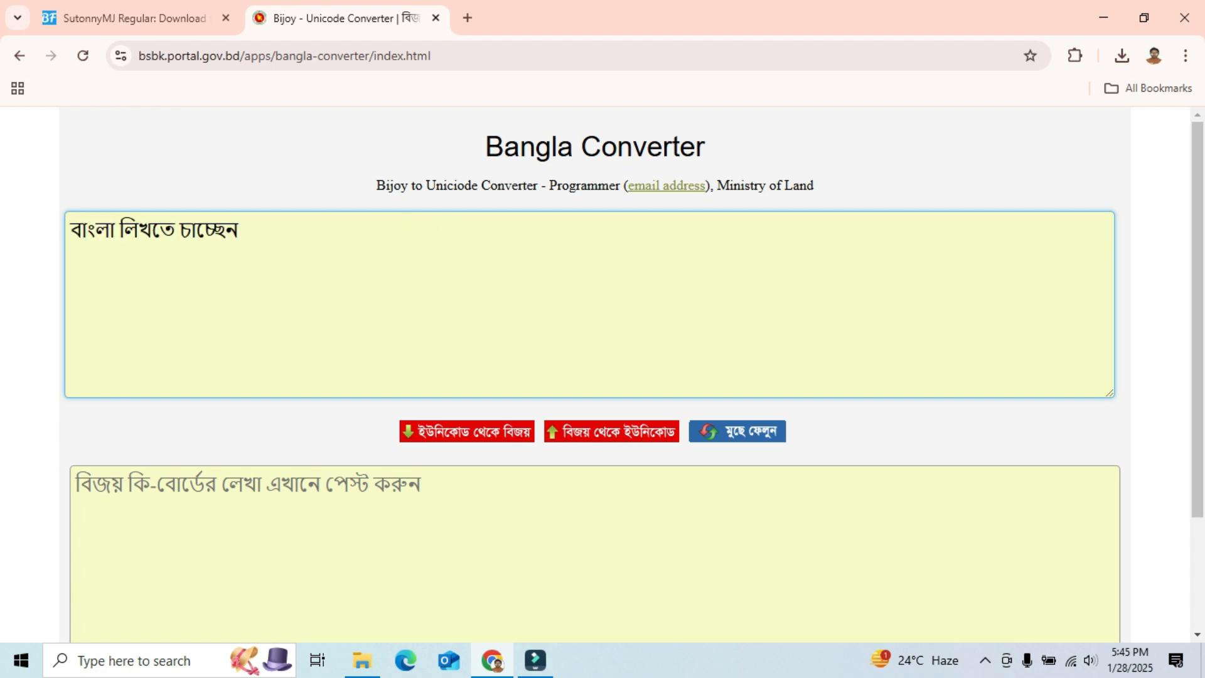
left_click(467, 431)
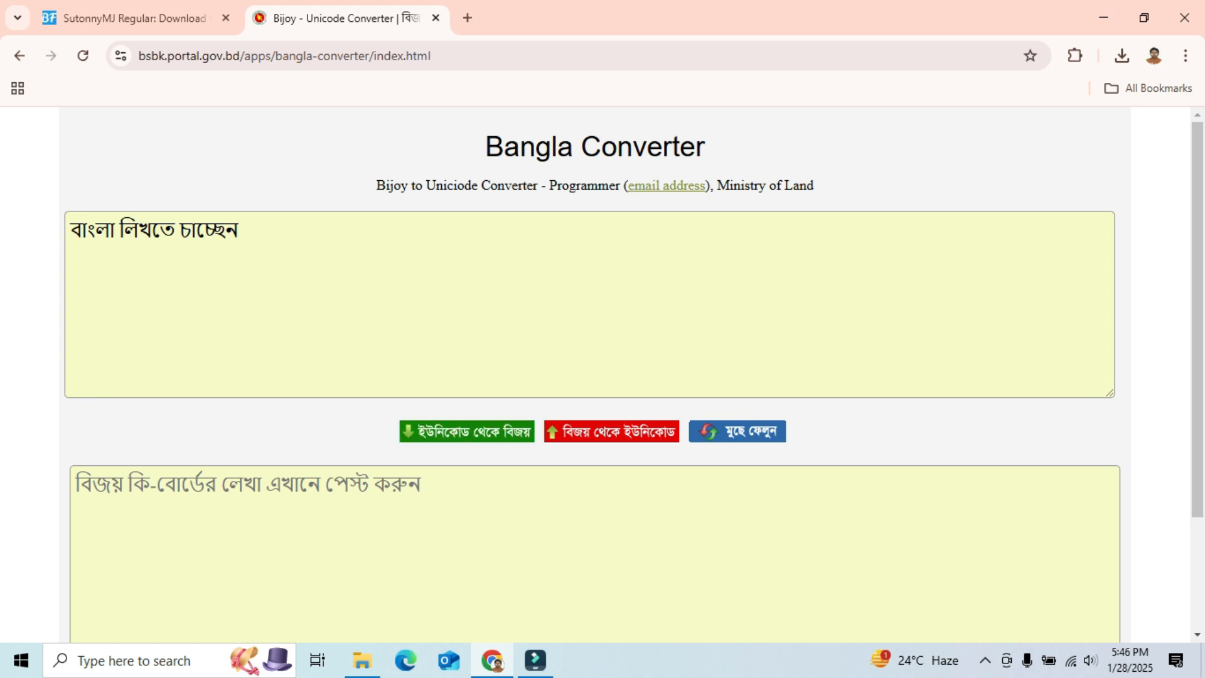
left_click(467, 431)
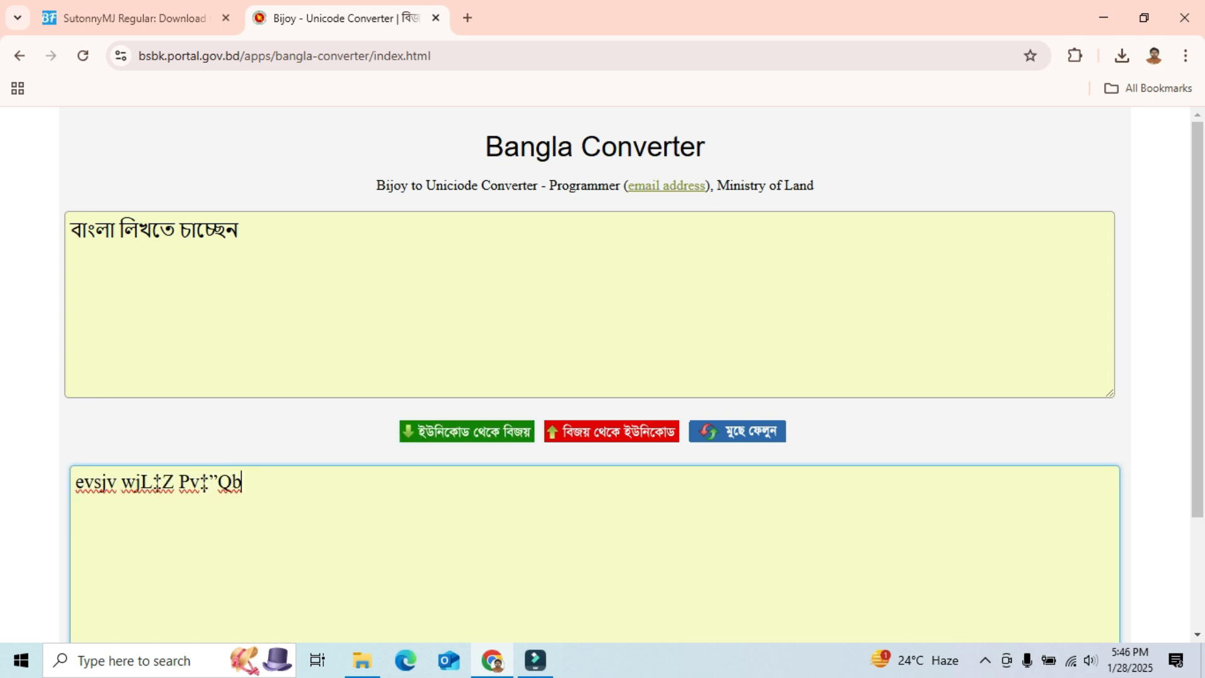
- Select and copy the converted Bijoy text from the converter's output box
scroll(467, 431, "down", 1)
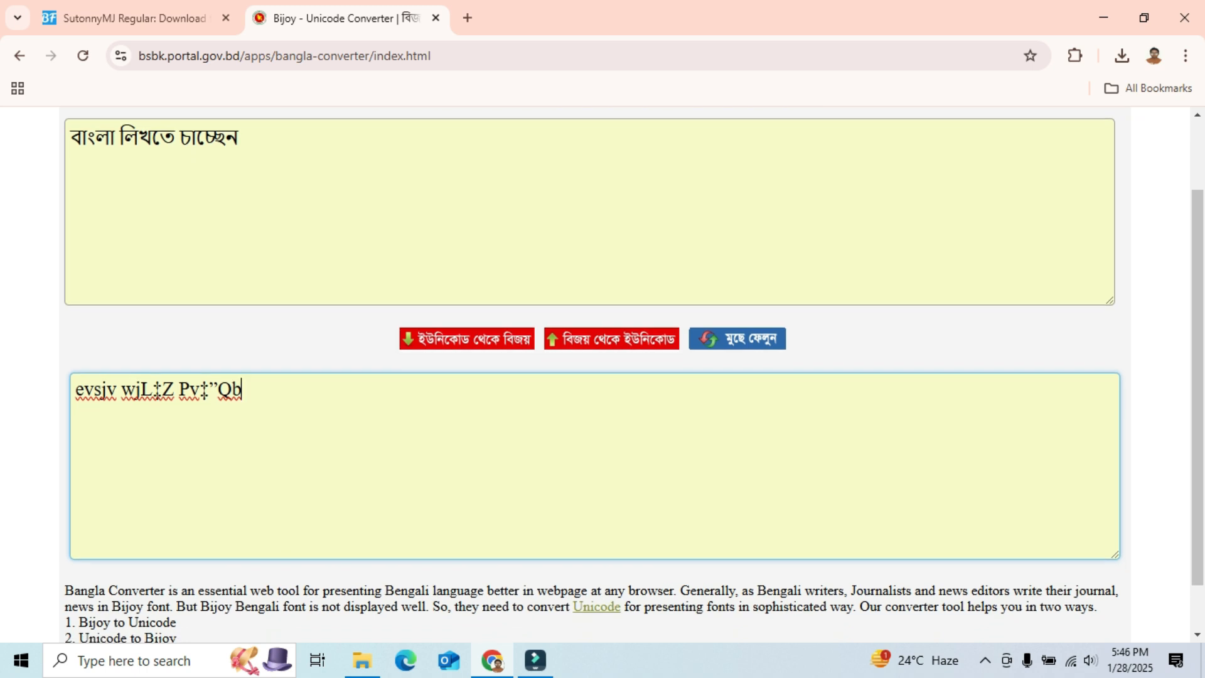
left_click_drag(242, 389, 74, 389)
right_click(76, 389)
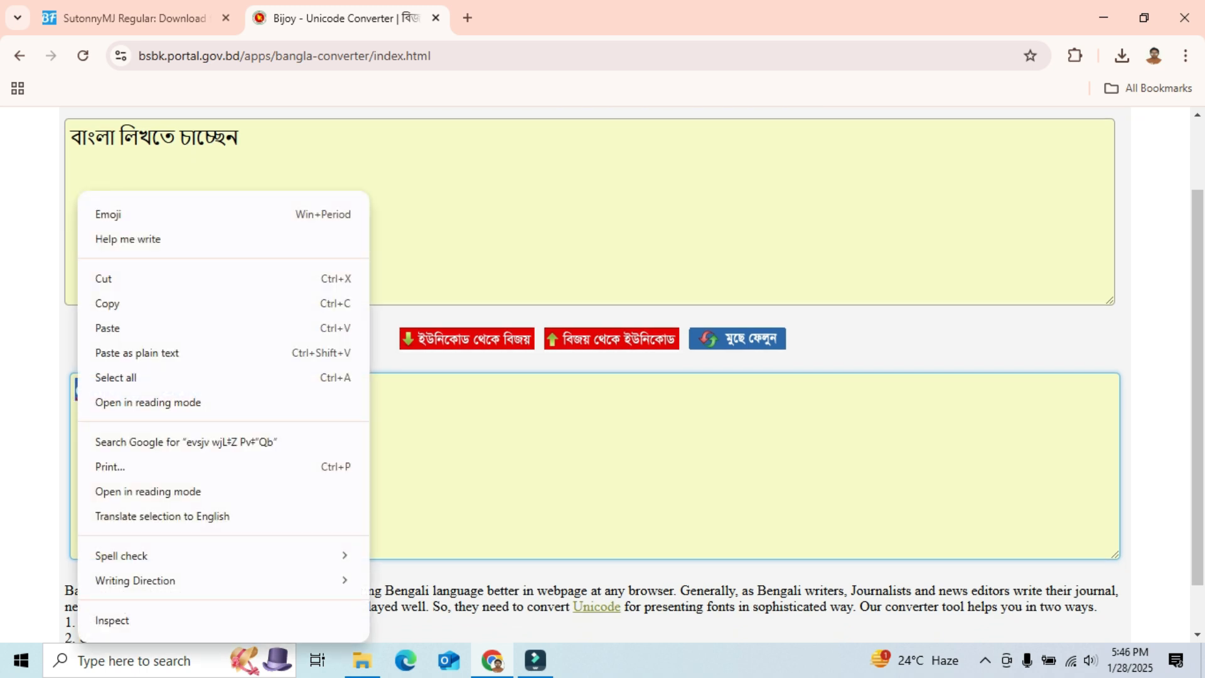
left_click(125, 302)
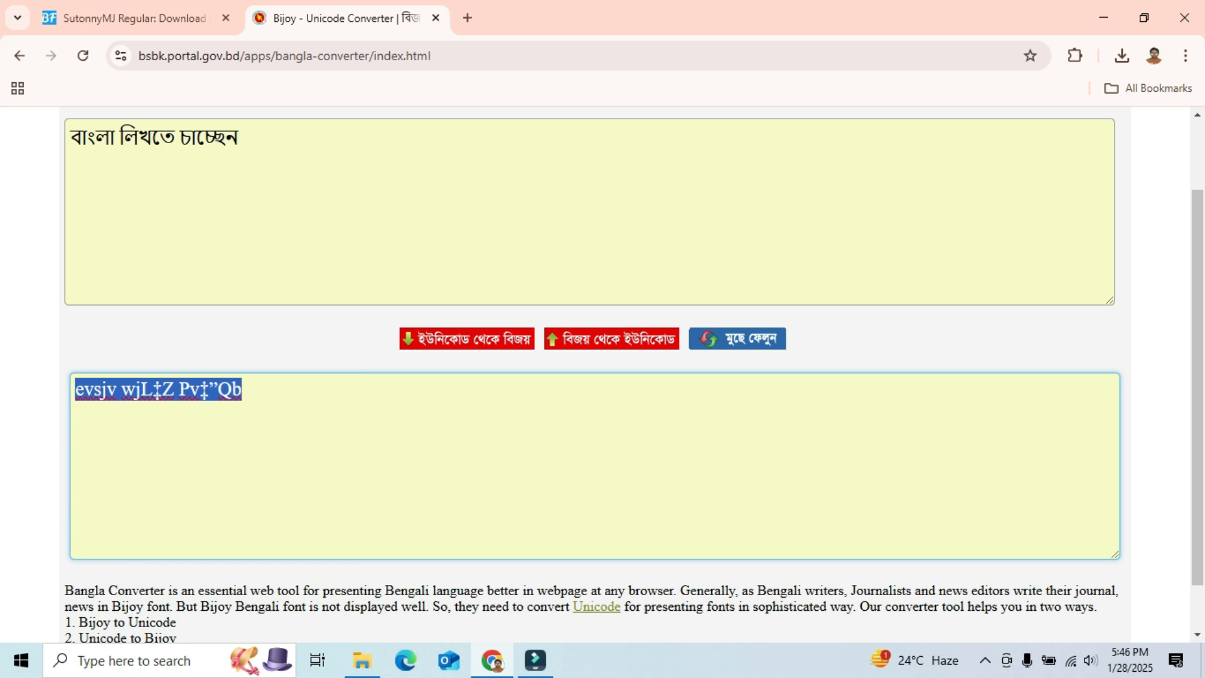
- Replace the title's text in Filmora with the copied Bijoy text
left_click(535, 659)
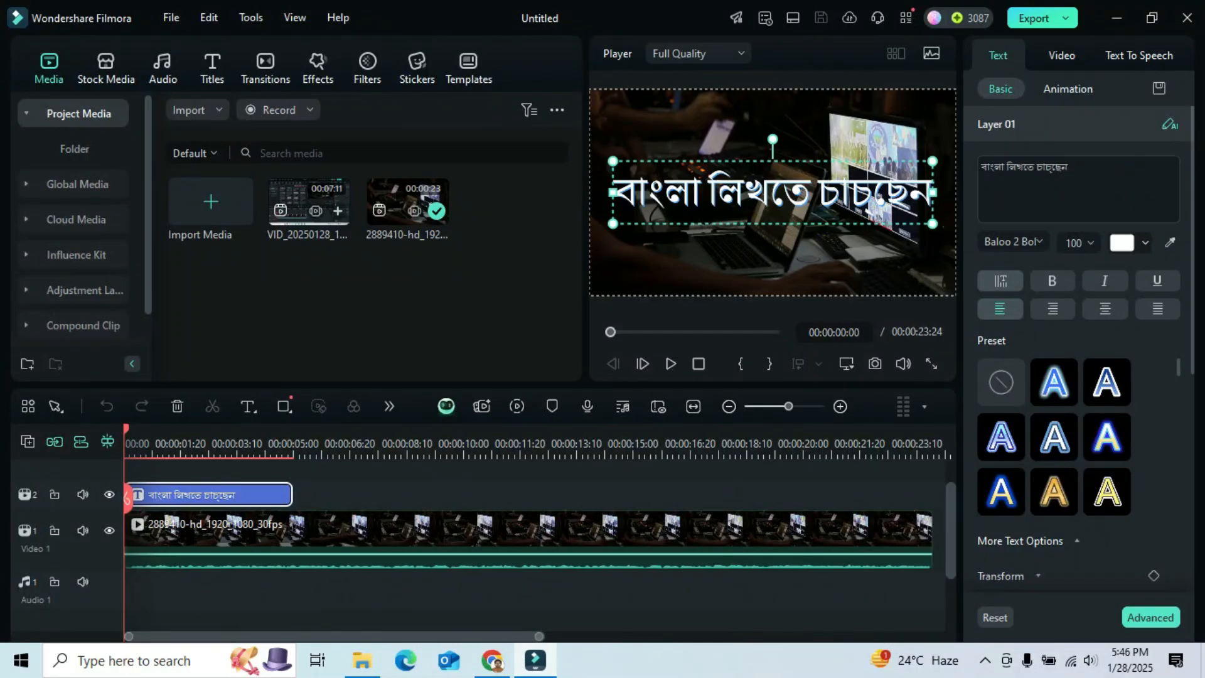
left_click(1027, 173)
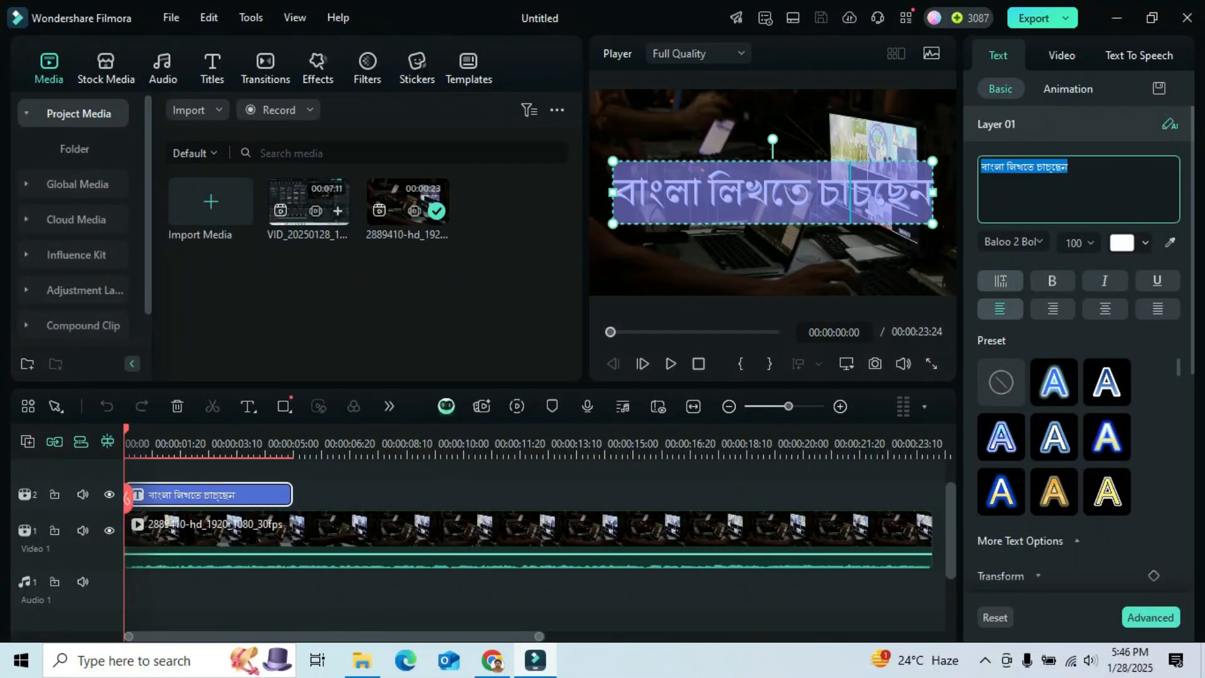
key("ctrl+v")
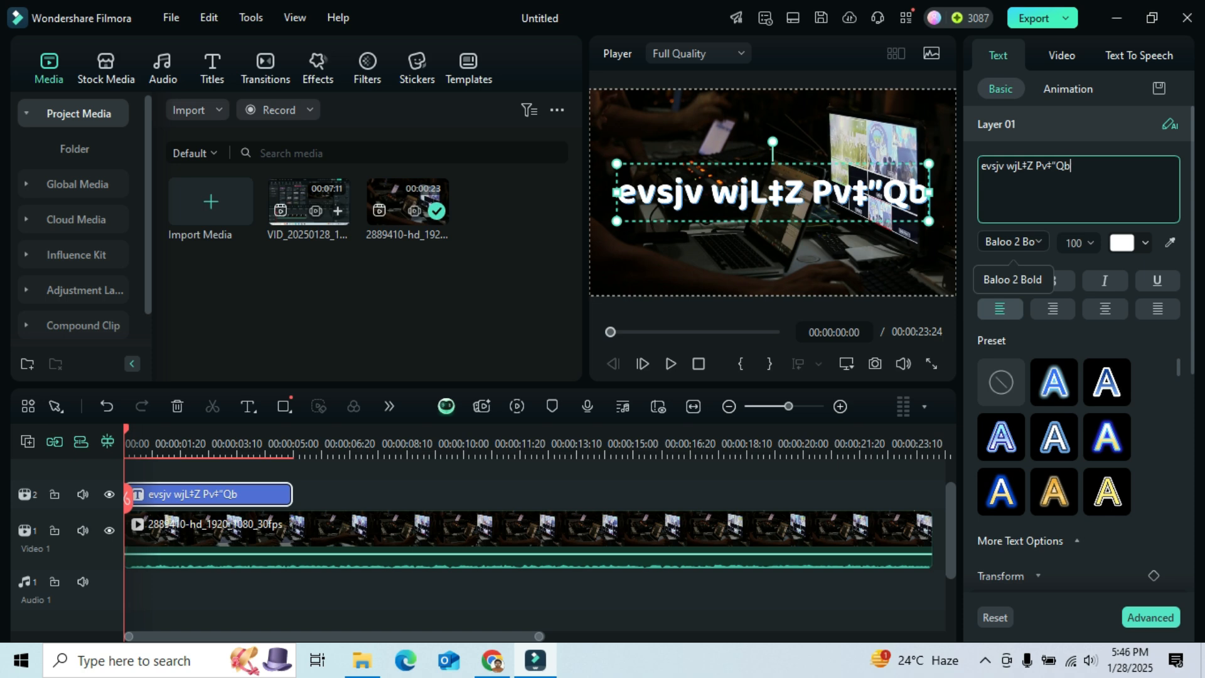
key("alt+Tab")
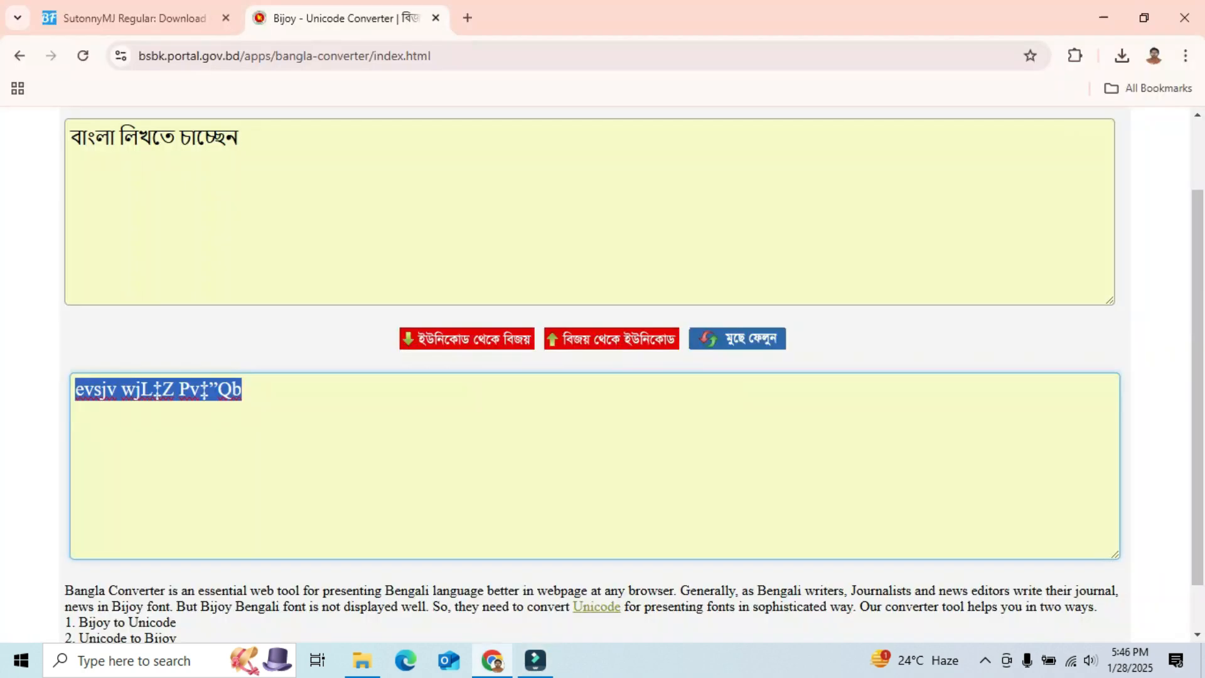
left_click(123, 18)
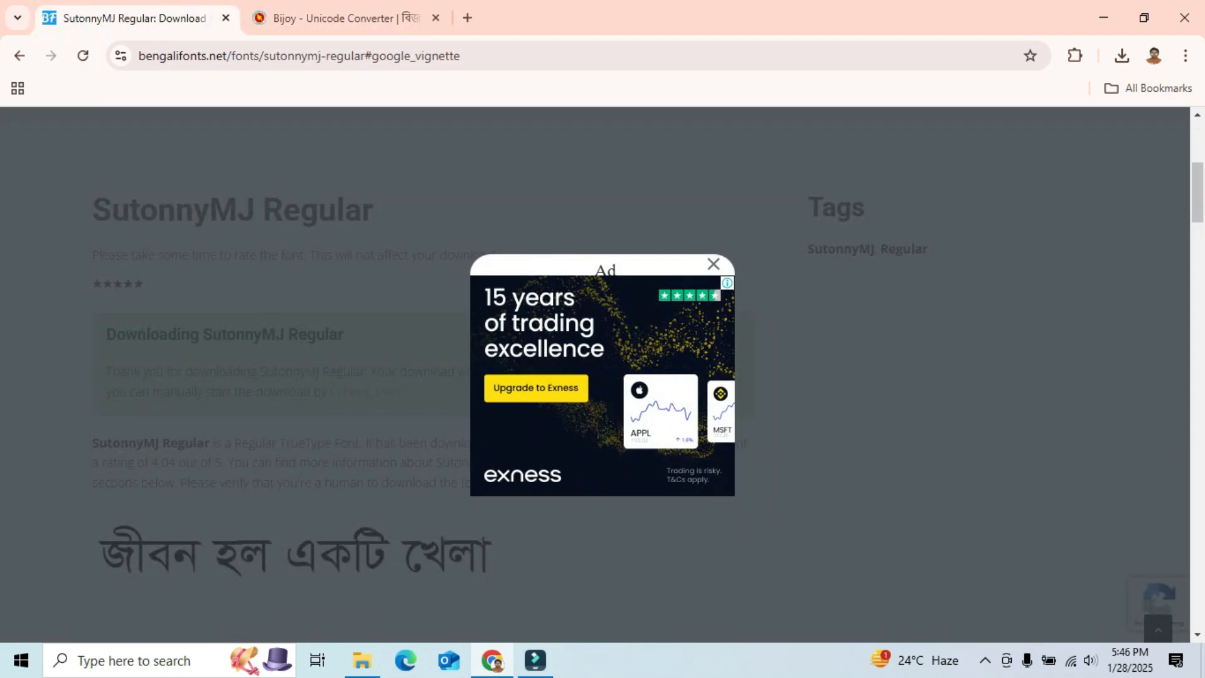
key("alt+Tab")
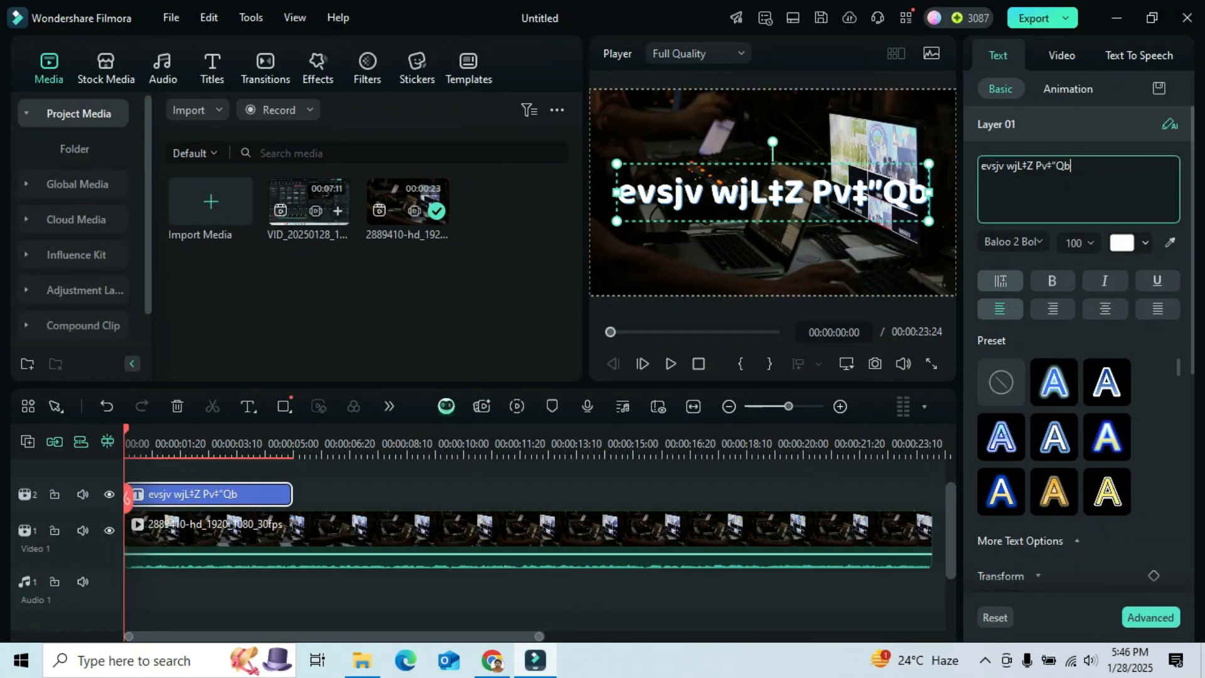
- Change the title's font to SutonnyMJ
left_click(1037, 242)
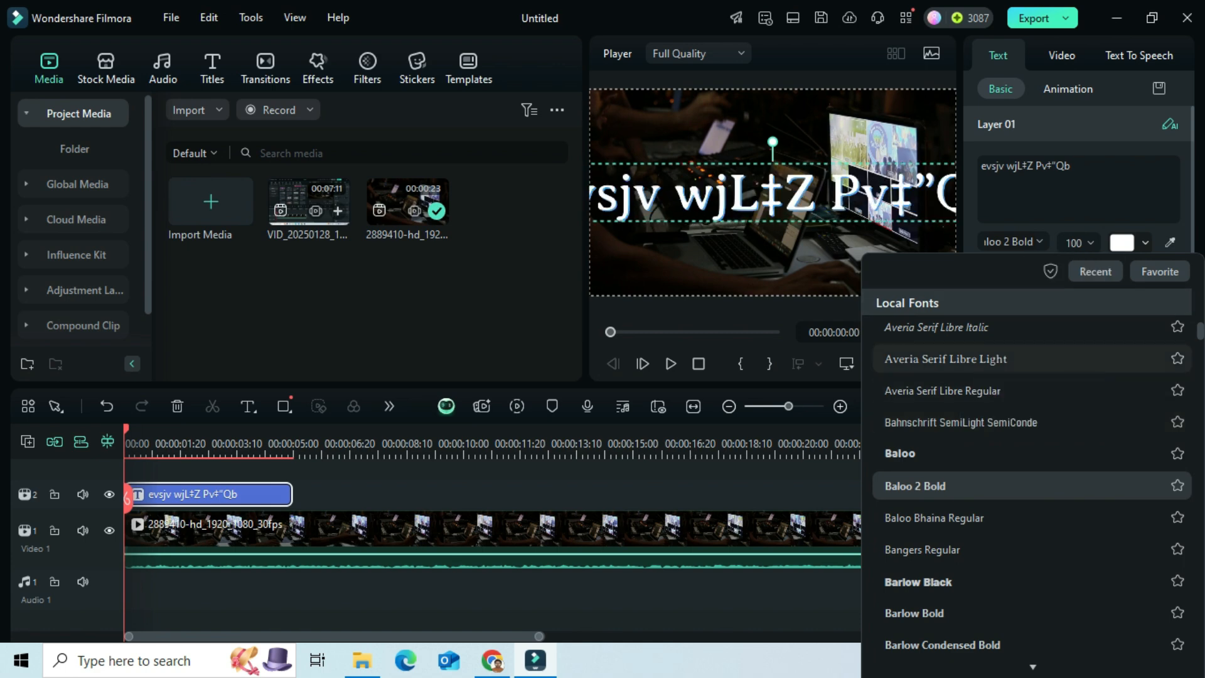
scroll(978, 465, "up", 12)
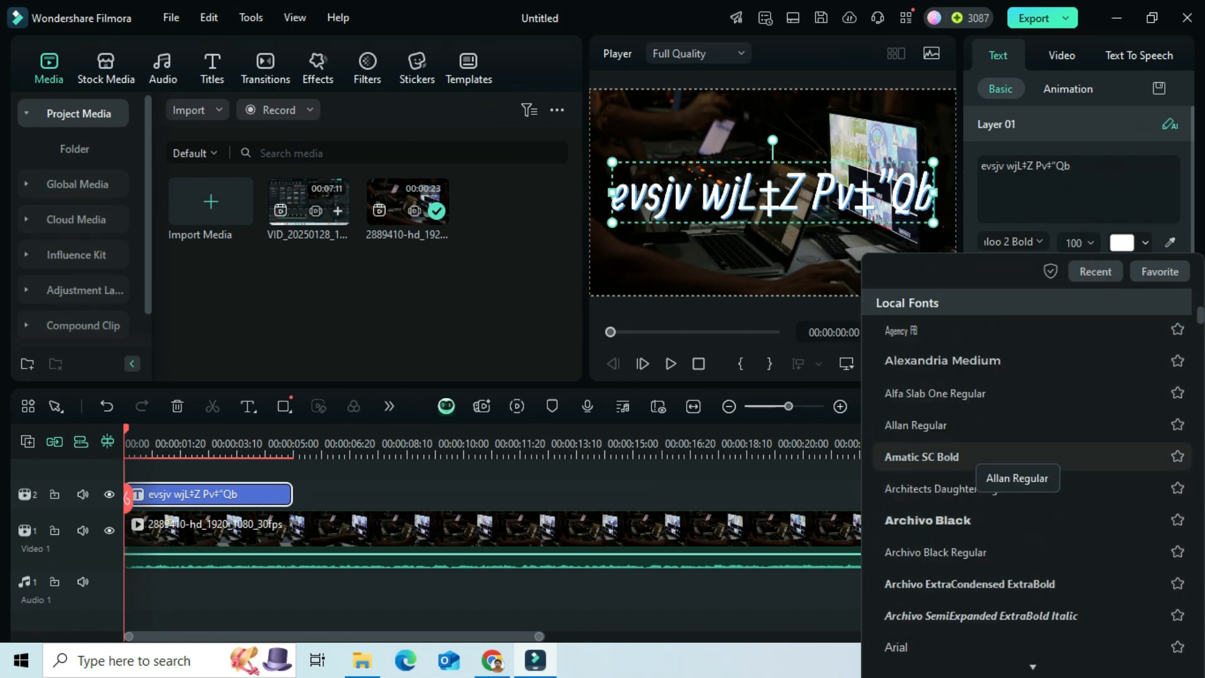
scroll(979, 465, "up", 4)
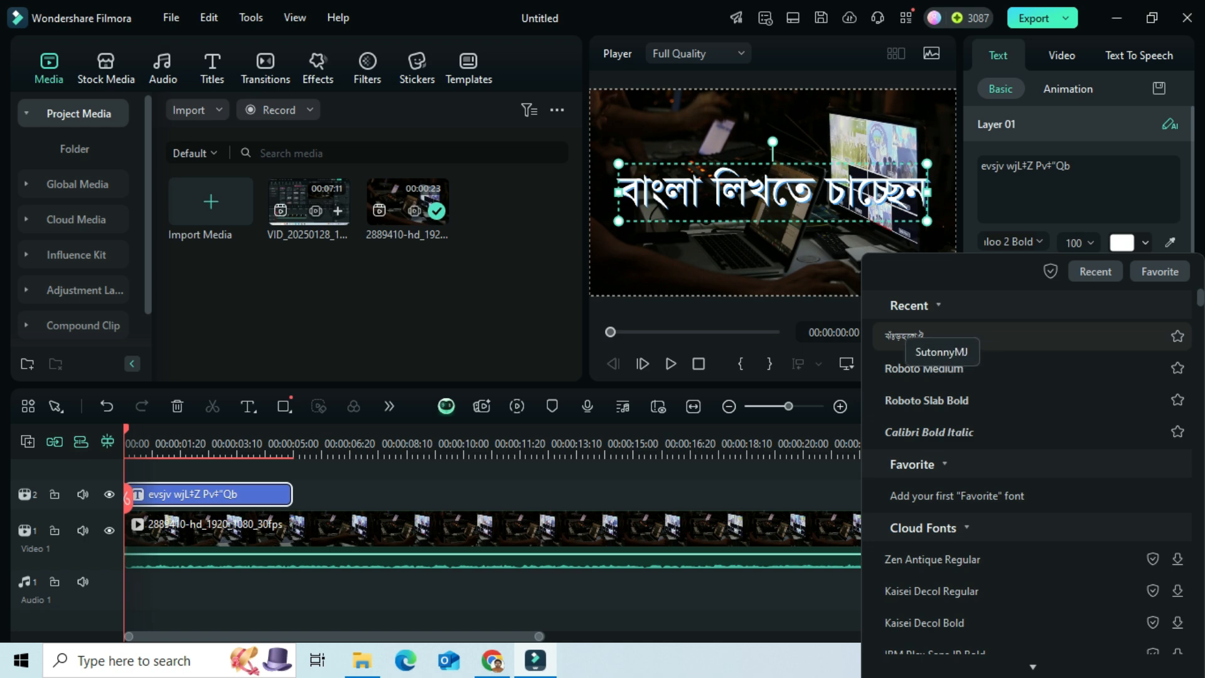
left_click(906, 336)
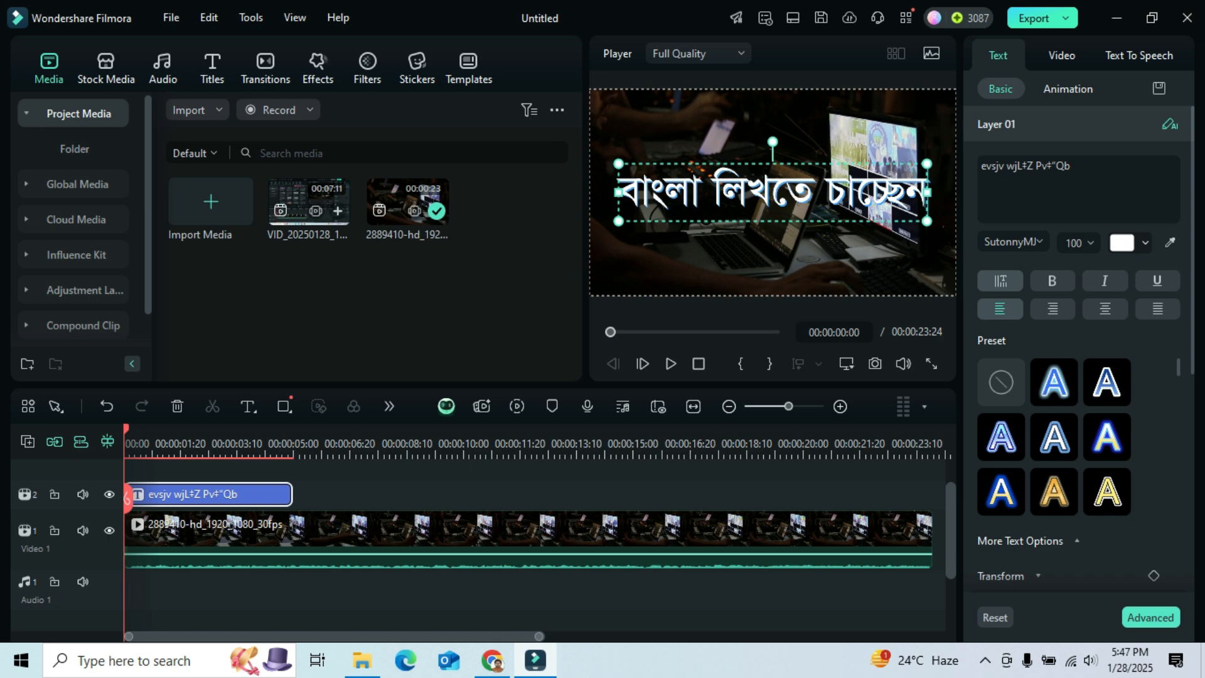
left_click(773, 259)
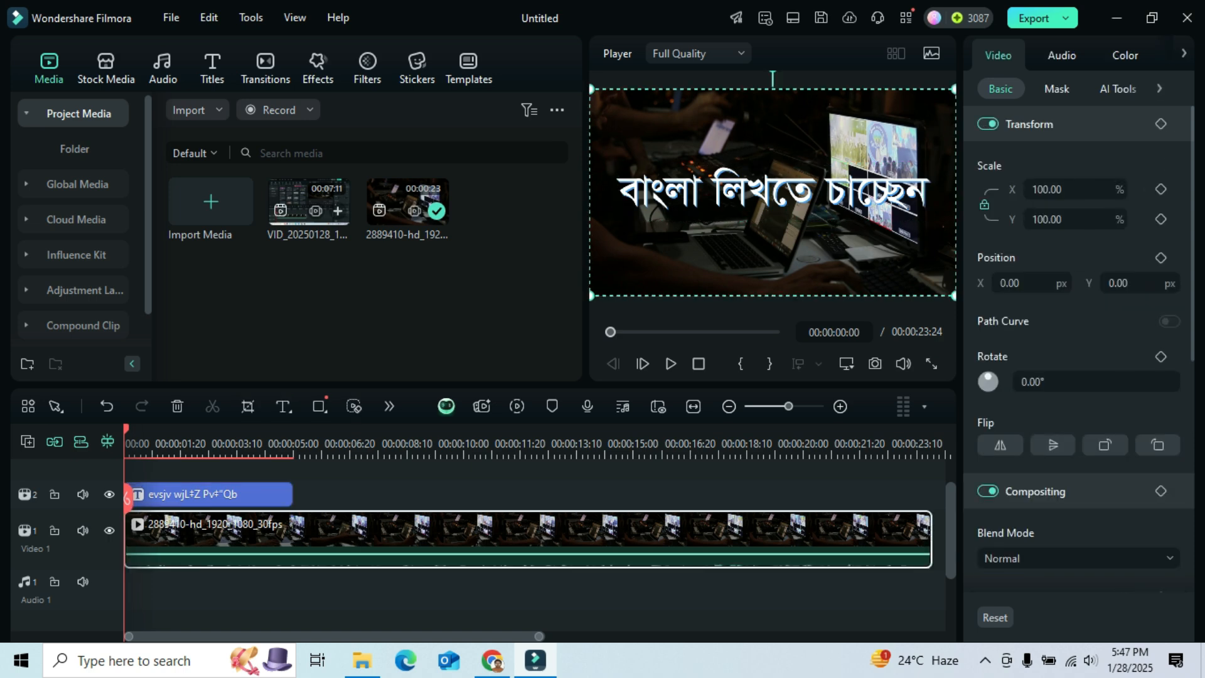
left_click(773, 193)
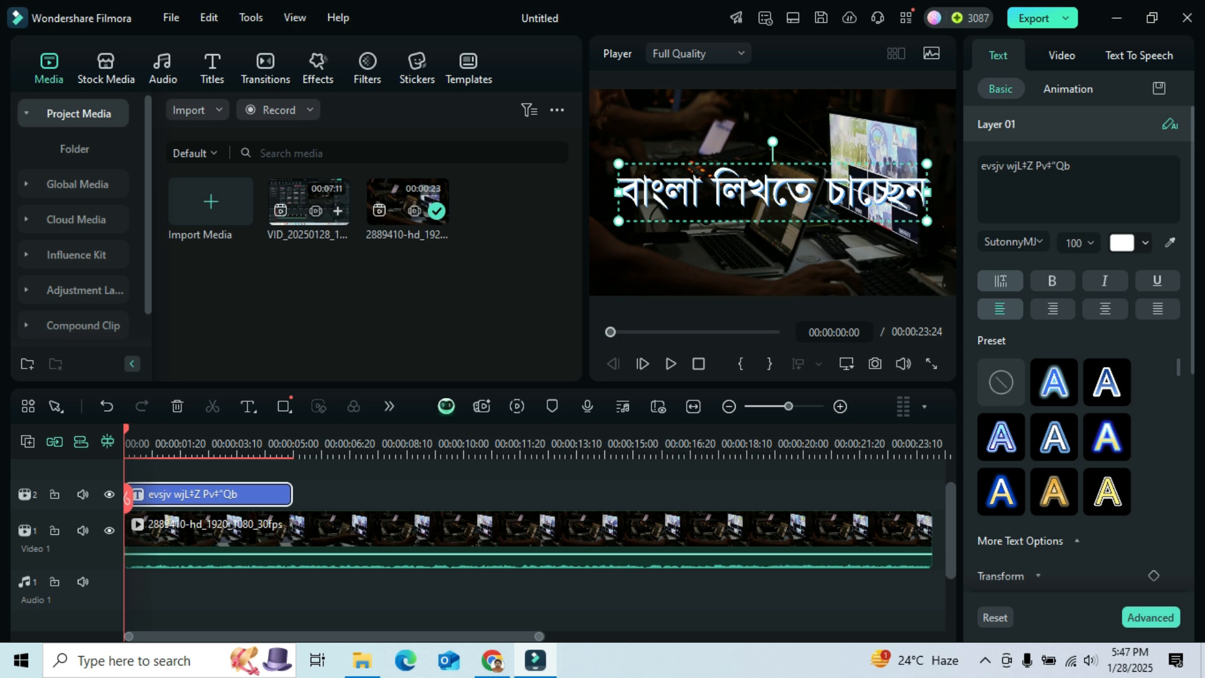
key("alt+Tab")
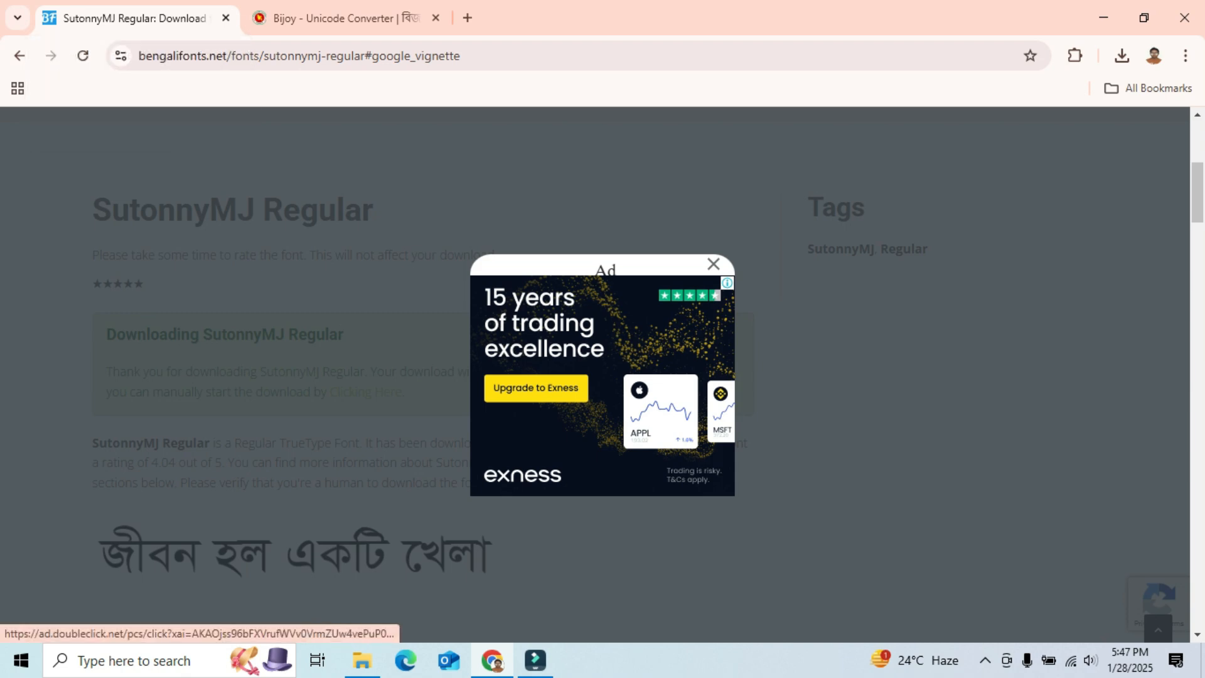
key("alt+Tab")
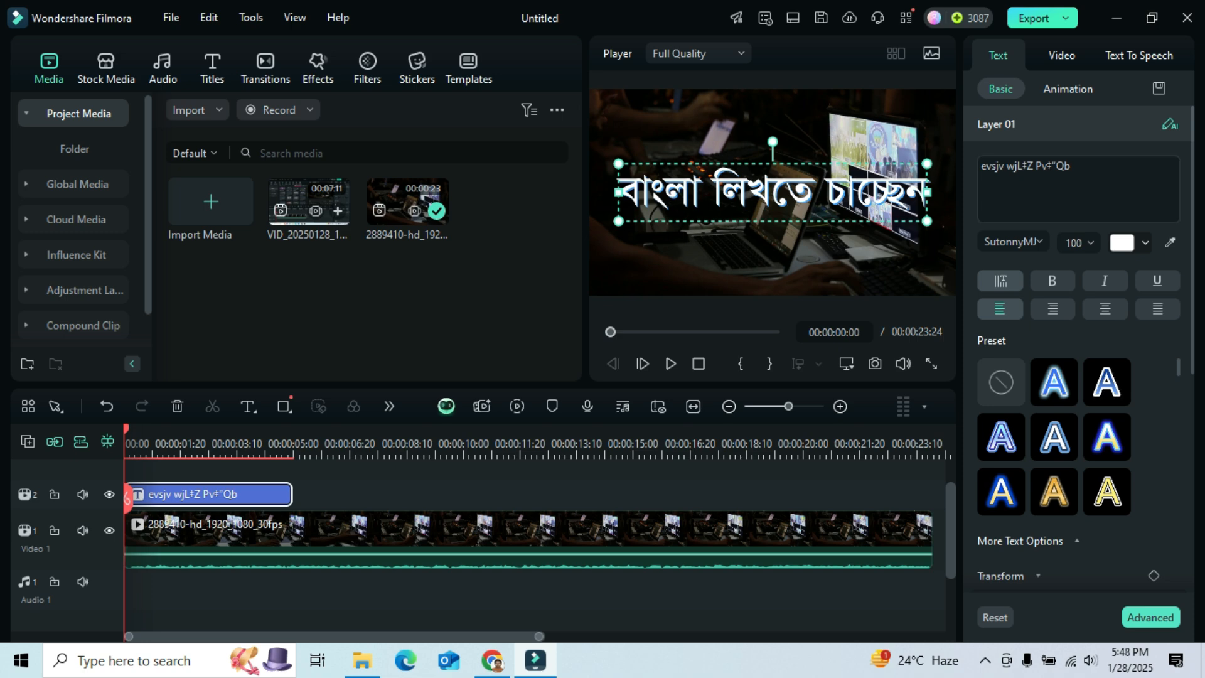
key("alt+Tab")
key("ctrl+Tab")
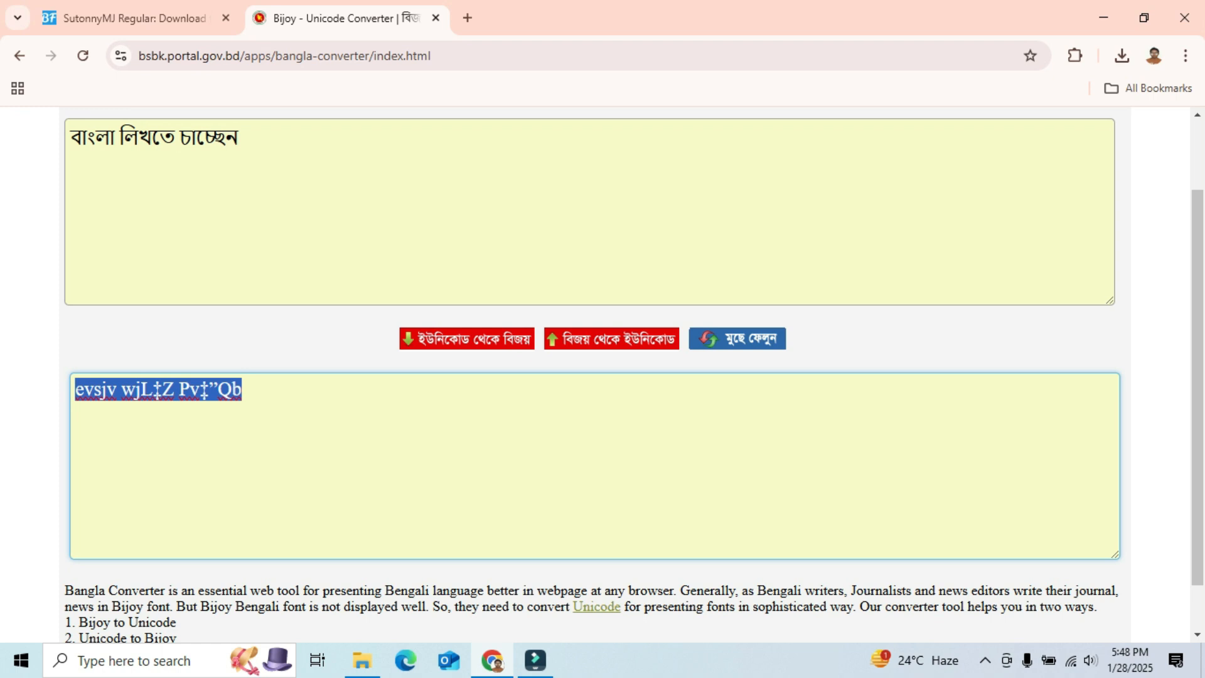
scroll(603, 376, "up", 1)
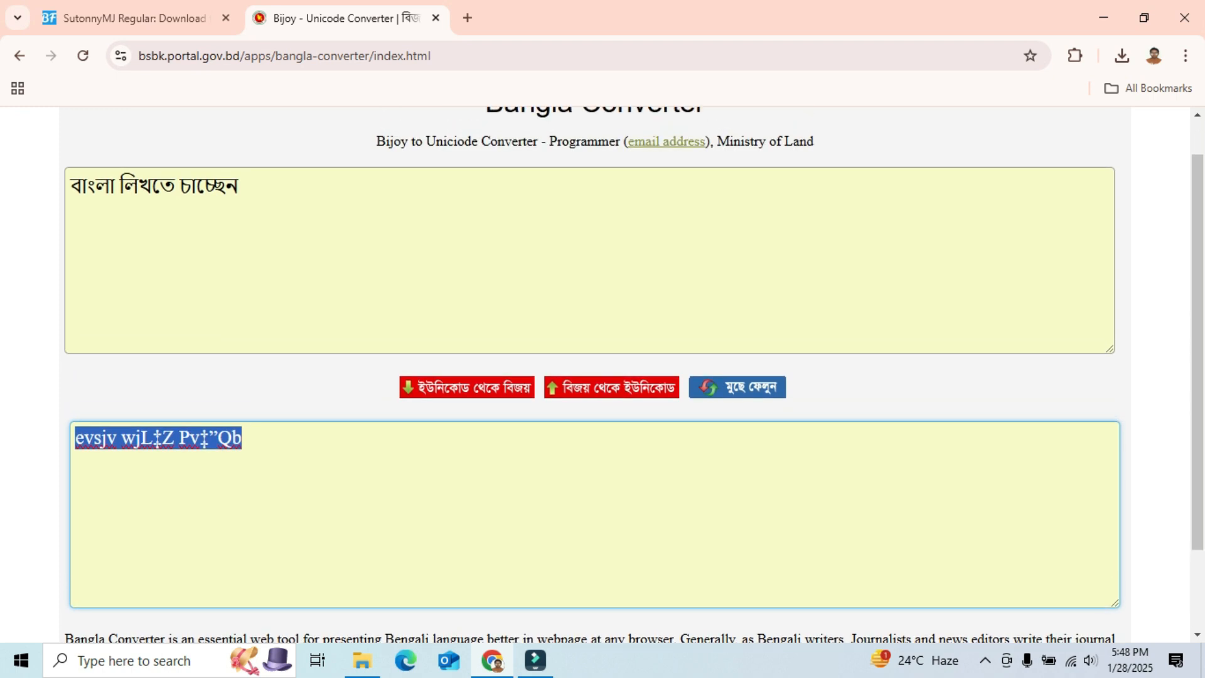
scroll(603, 377, "down", 1)
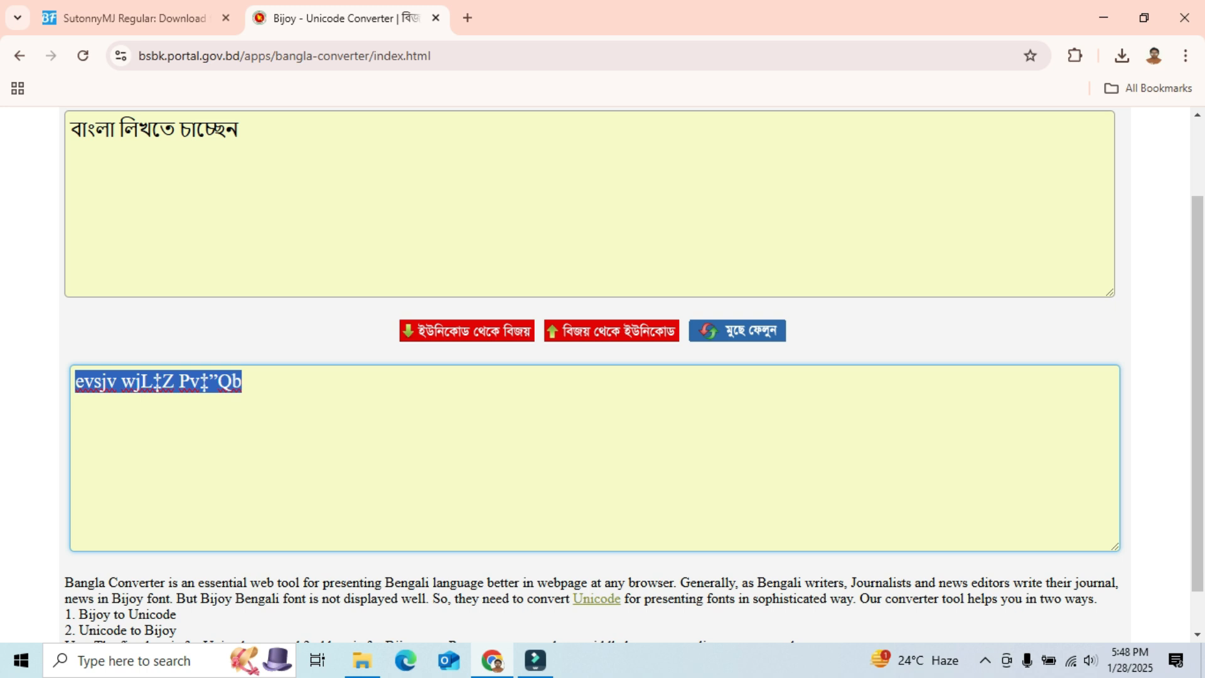
key("alt+Tab")
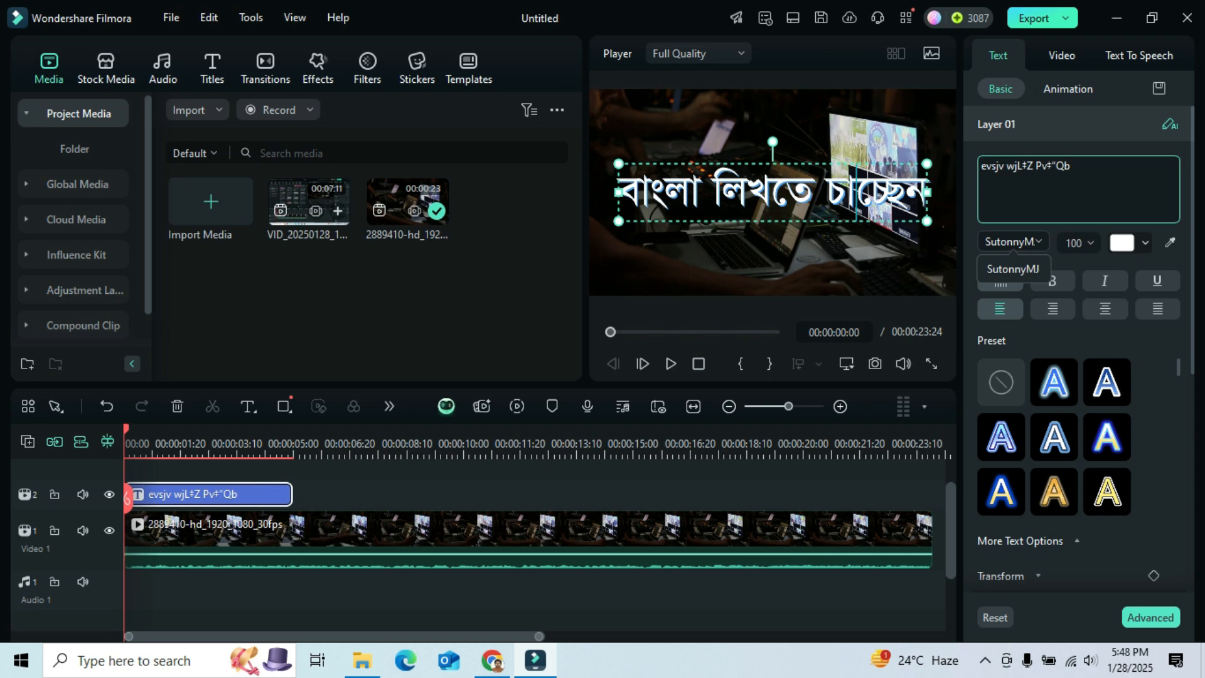
left_click(1012, 242)
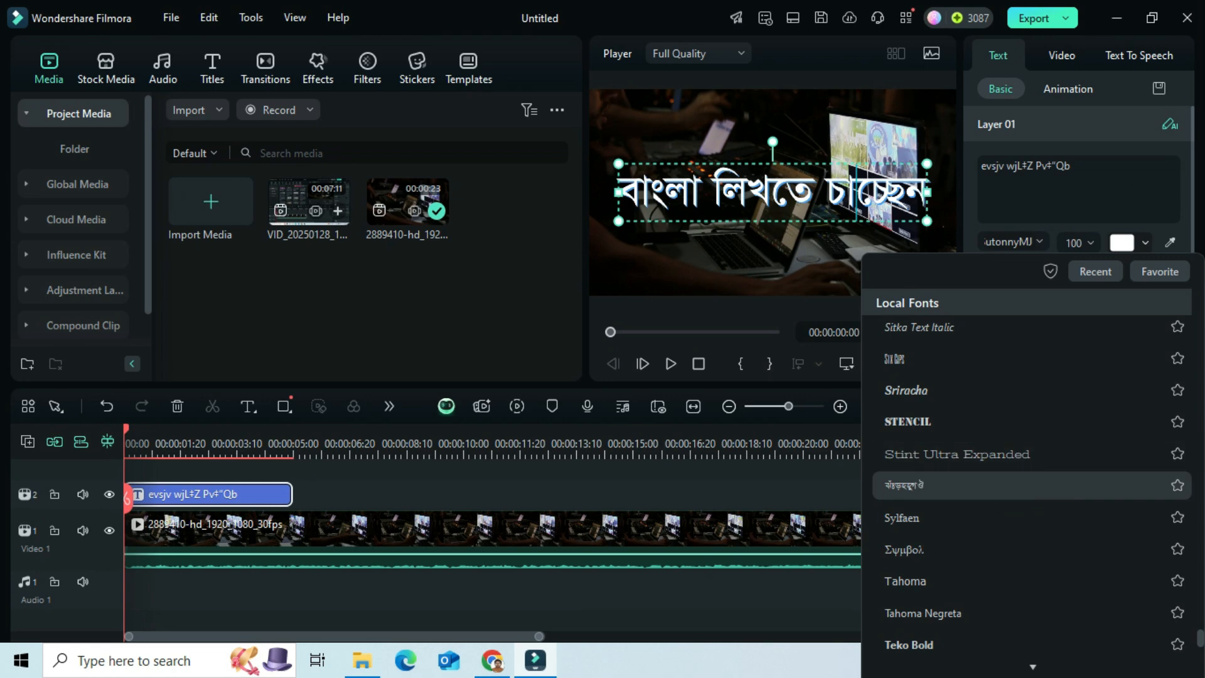
left_click(791, 533)
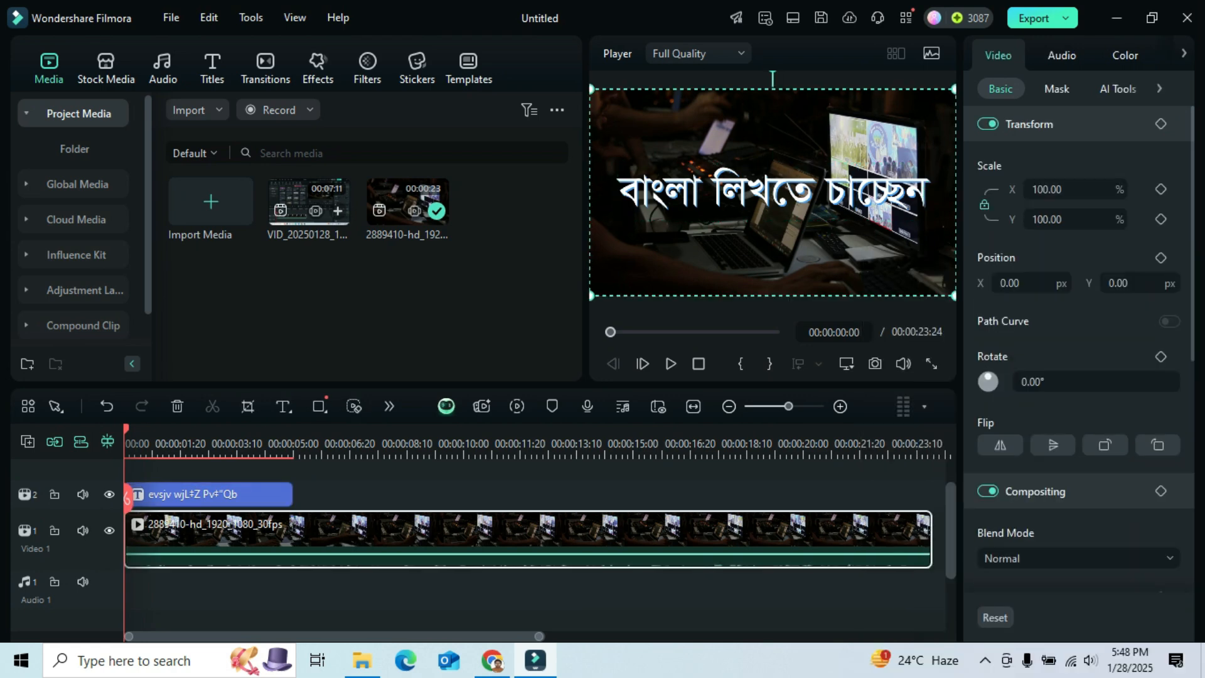